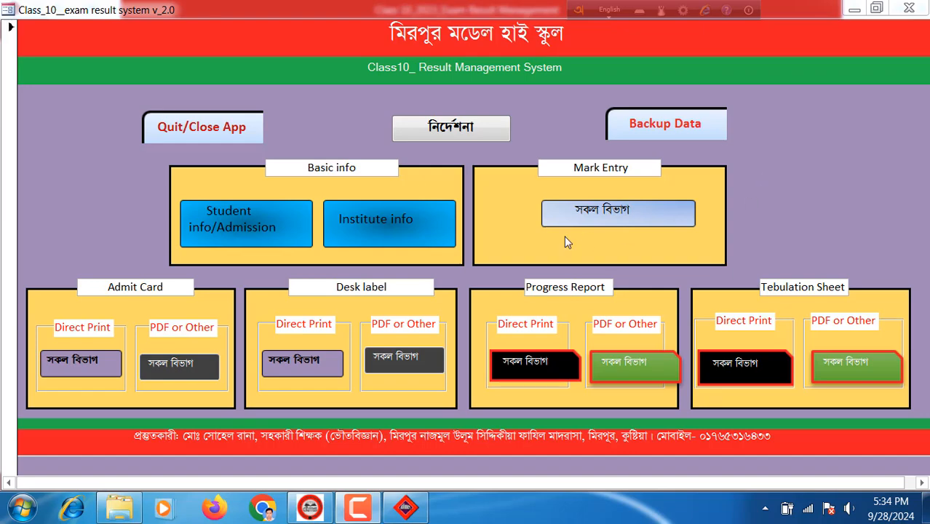
View the system instructions and the institute and exam information form, returning to the Class 10 dashboard each time
{"action": "left_click", "coordinate": [447, 127]}
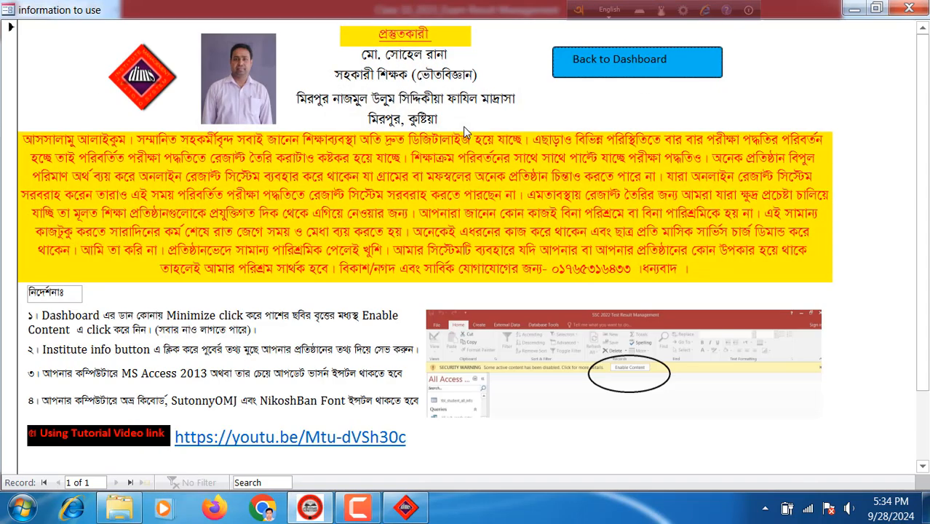
{"action": "left_click", "coordinate": [618, 57]}
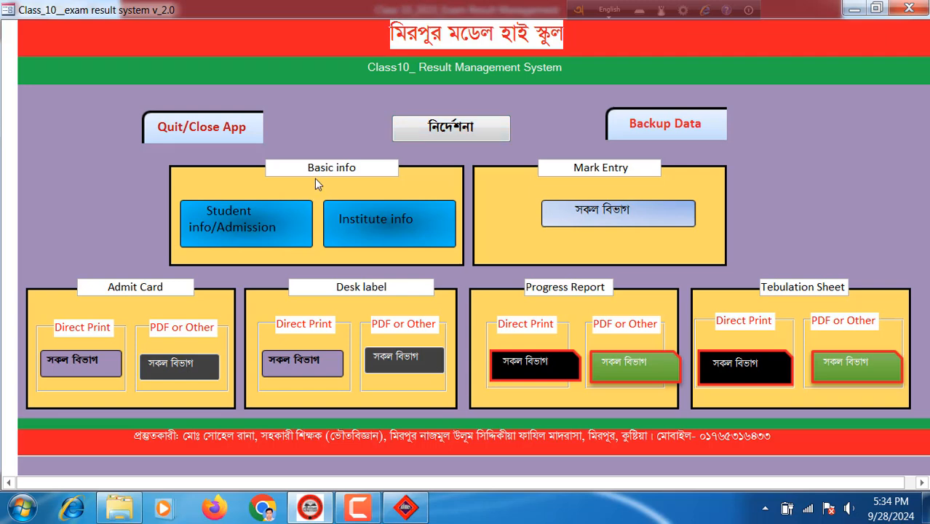
{"action": "left_click", "coordinate": [369, 227]}
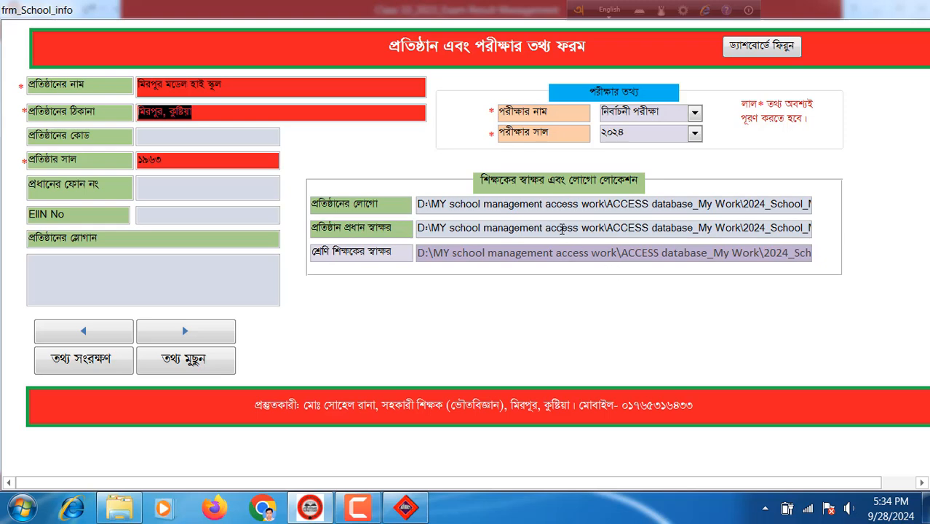
{"action": "left_click", "coordinate": [758, 48]}
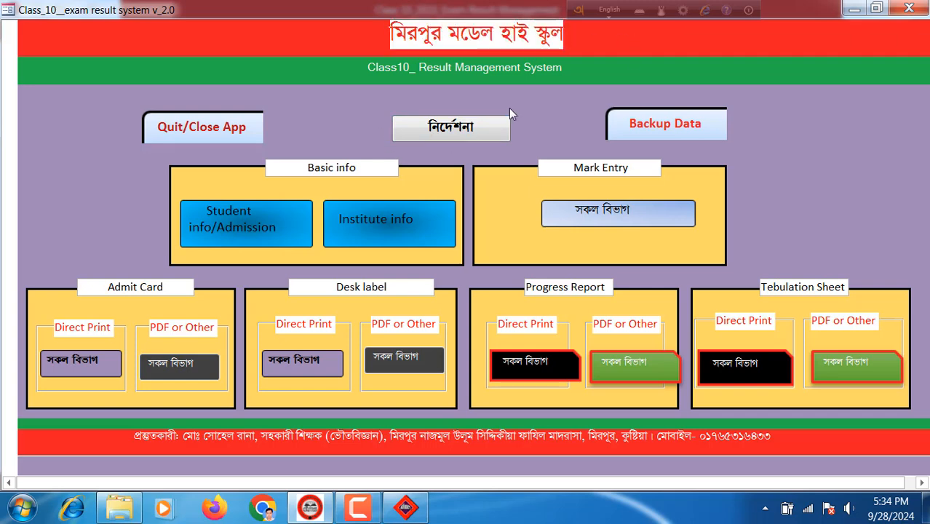
Open the student admission form and check roll 1's class, keeping দশম, and the student name
{"action": "left_click", "coordinate": [249, 217]}
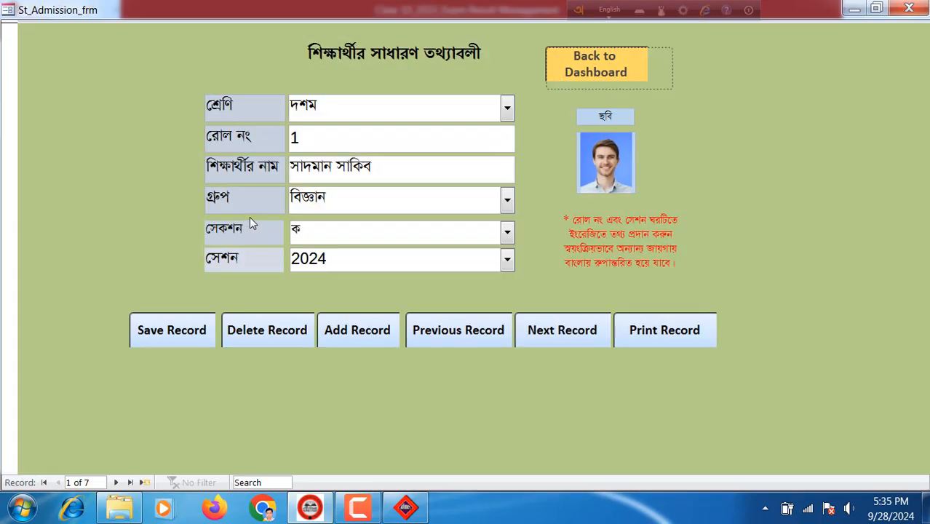
{"action": "left_click", "coordinate": [509, 110]}
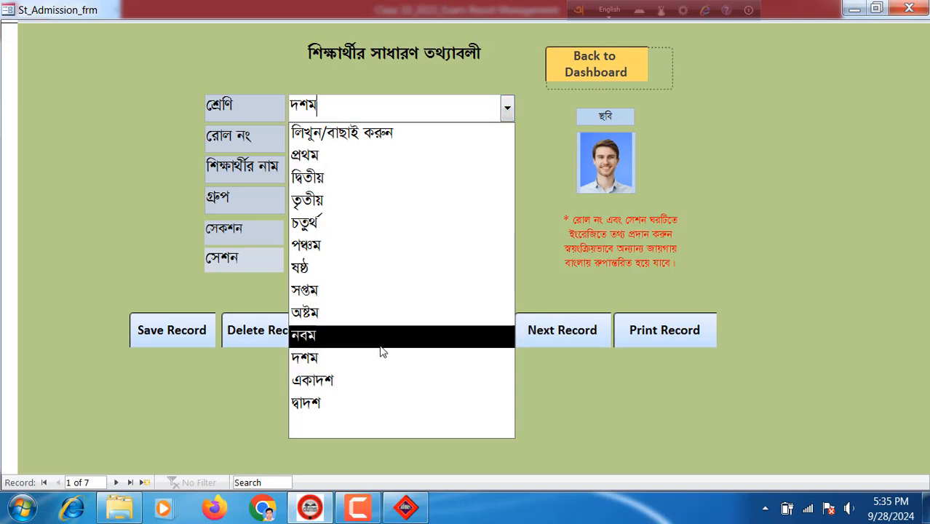
{"action": "left_click", "coordinate": [323, 357]}
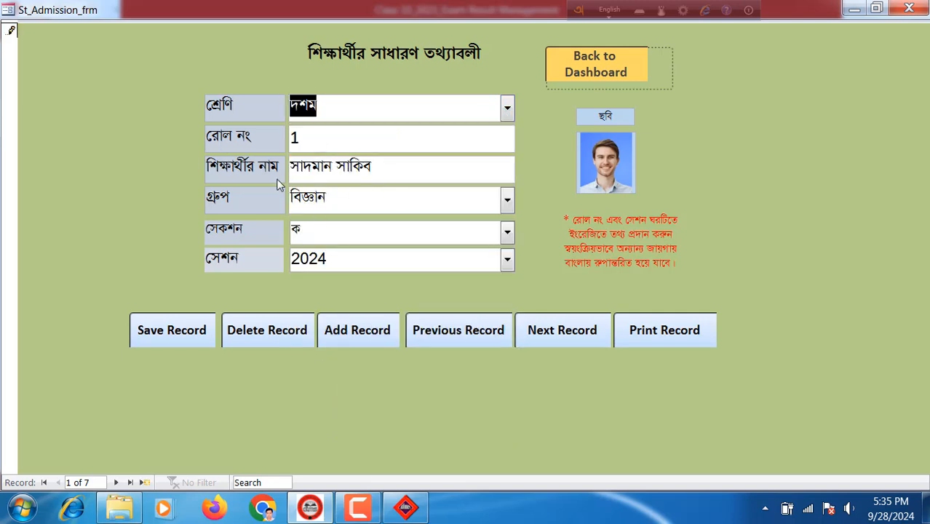
{"action": "left_click", "coordinate": [379, 165]}
{"action": "left_click_drag", "start_coordinate": [379, 164], "coordinate": [269, 171]}
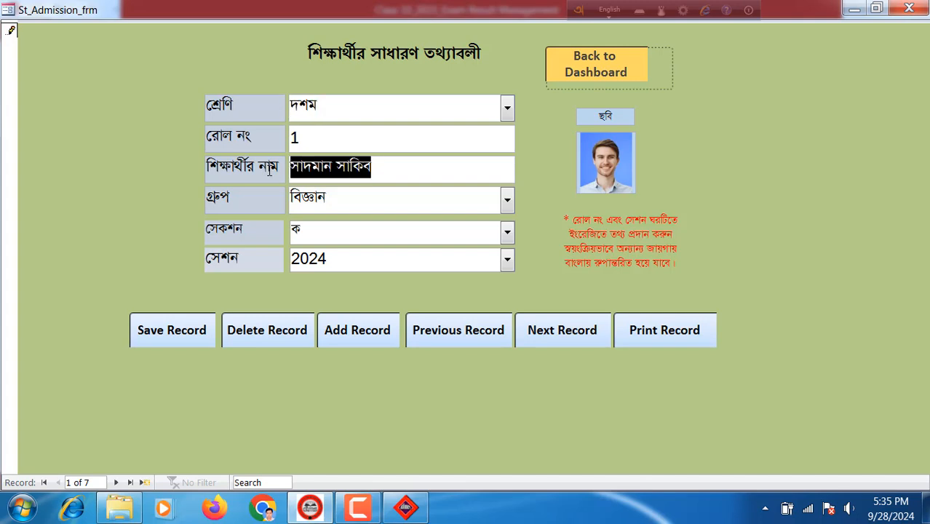
{"action": "left_click", "coordinate": [415, 170]}
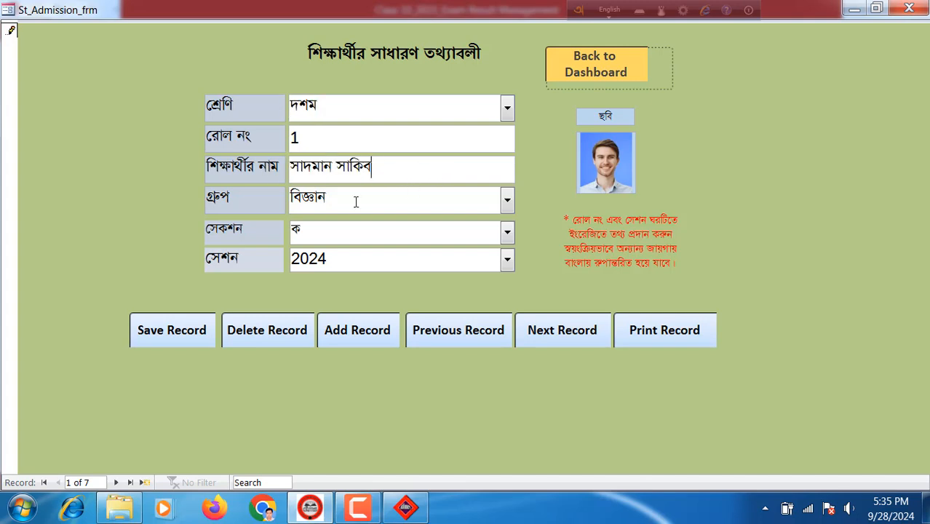
Confirm the group বিজ্ঞান and section ক, then check the 2024 session field
{"action": "left_click", "coordinate": [507, 200]}
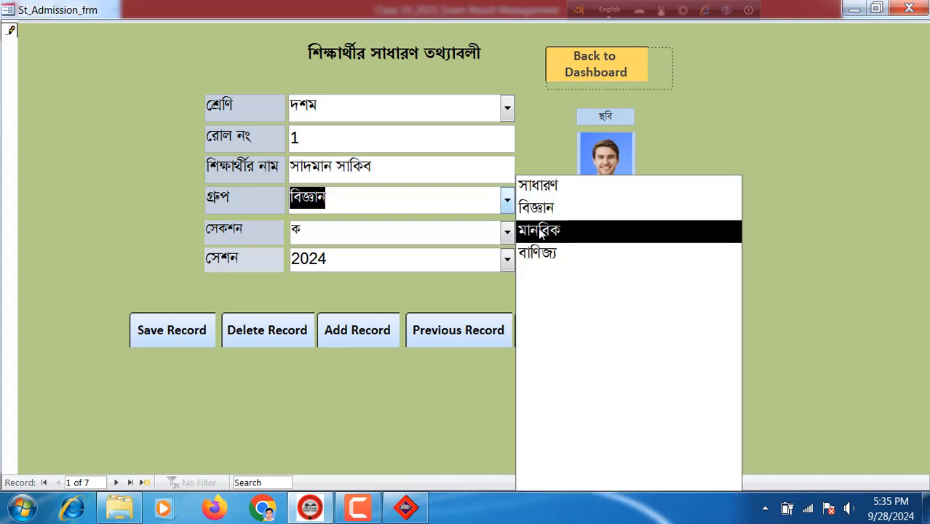
{"action": "left_click", "coordinate": [830, 254]}
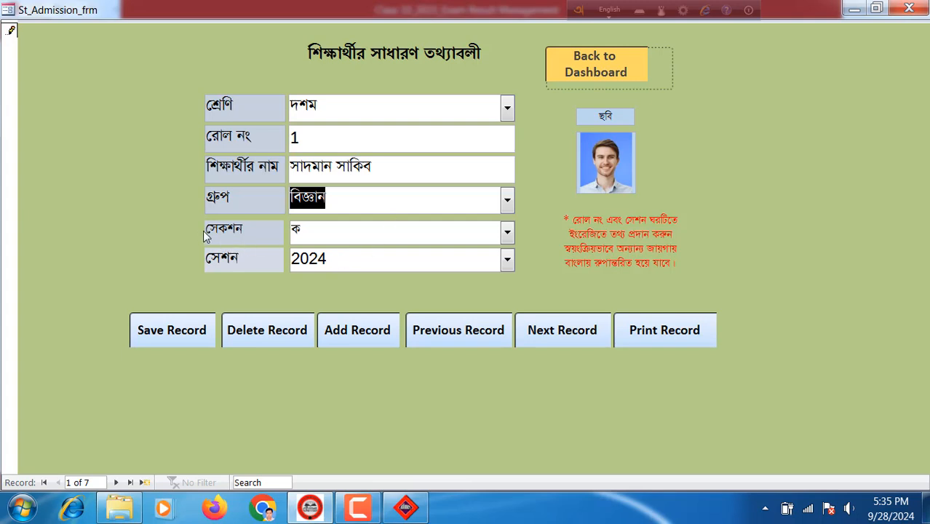
{"action": "left_click", "coordinate": [506, 232]}
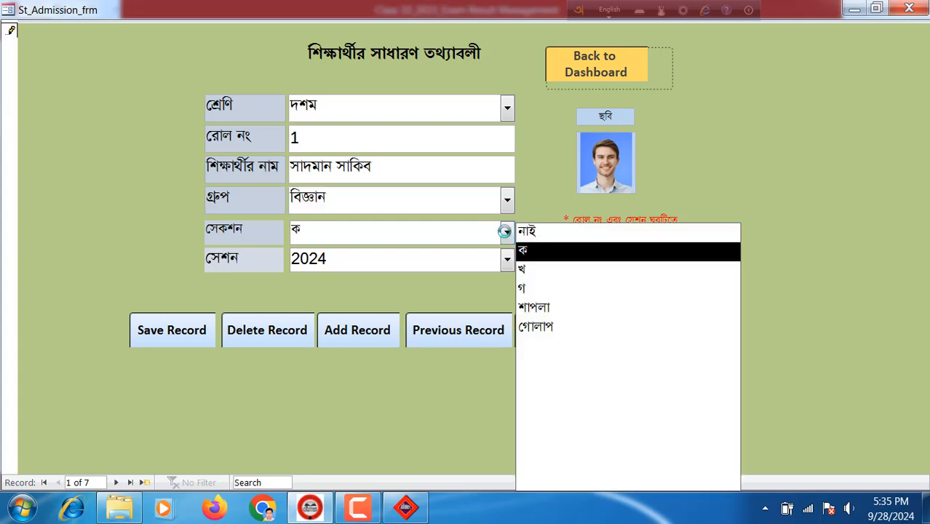
{"action": "left_click", "coordinate": [504, 232]}
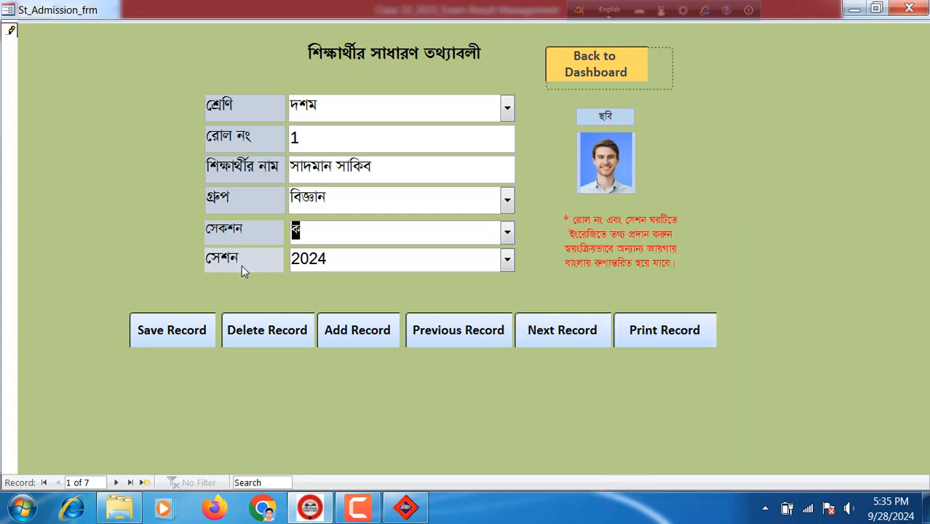
{"action": "left_click", "coordinate": [361, 263]}
Back on the dashboard, bring up the all-group admit card preview without printing
{"action": "left_click", "coordinate": [587, 66]}
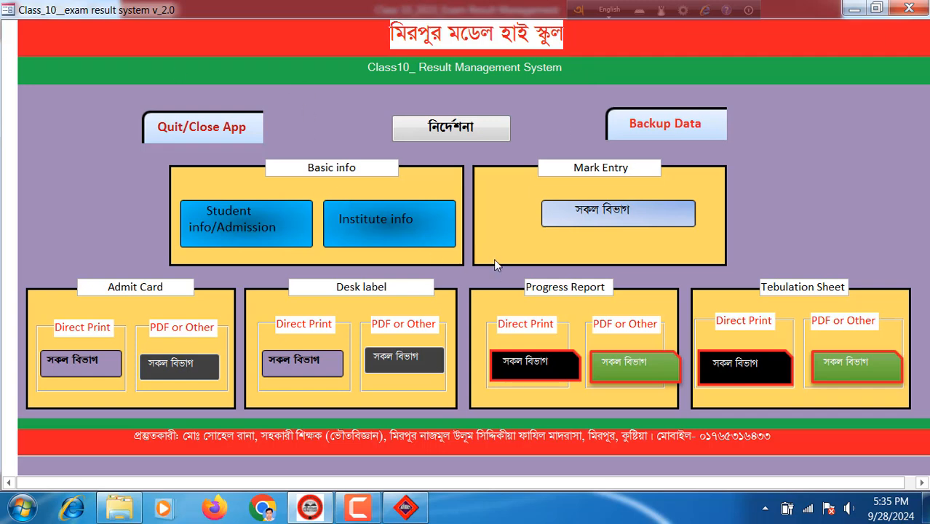
{"action": "left_click", "coordinate": [73, 359]}
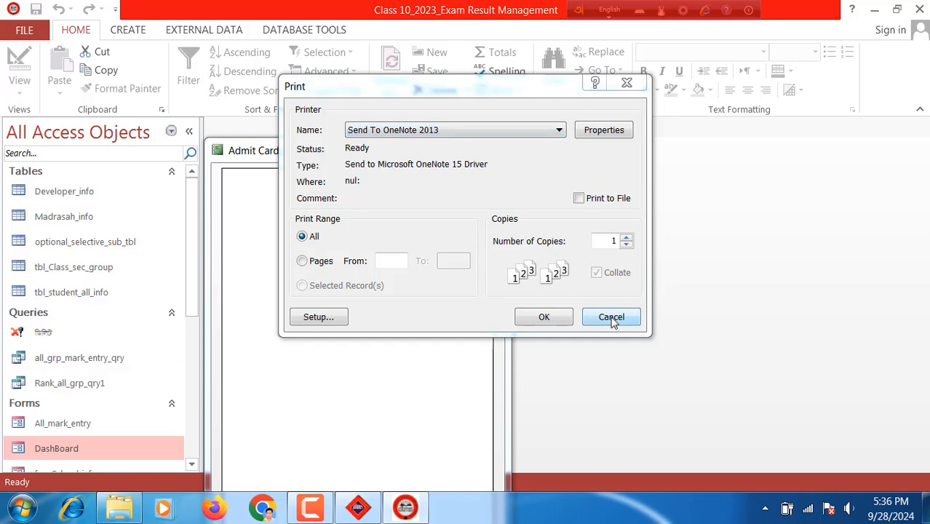
{"action": "left_click", "coordinate": [611, 318]}
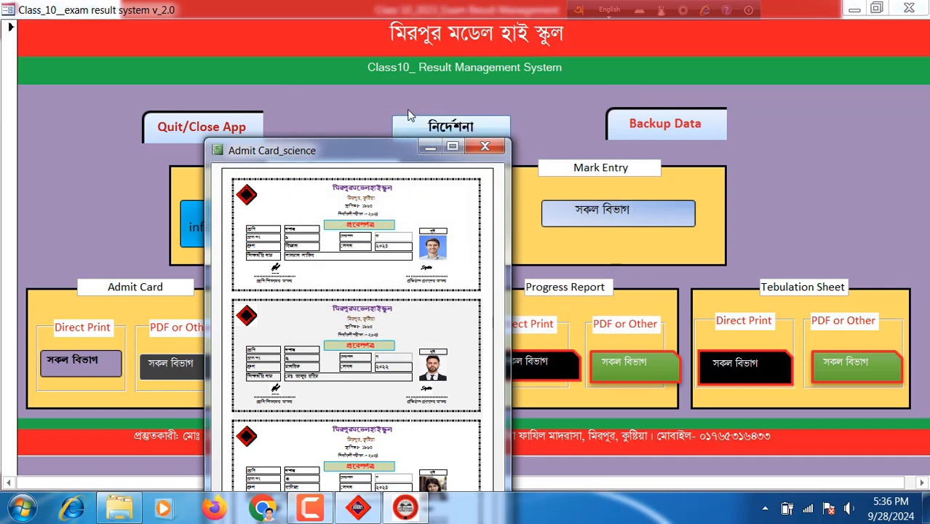
Maximize and zoom the Admit Card_science preview, scroll through rolls 1–3, then close it
{"action": "left_click_drag", "start_coordinate": [390, 150], "coordinate": [460, 43]}
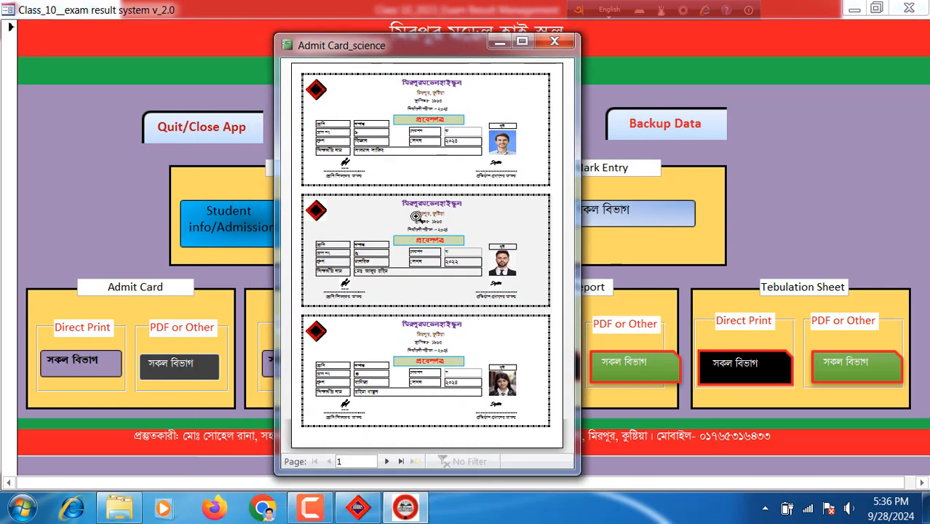
{"action": "left_click", "coordinate": [522, 42]}
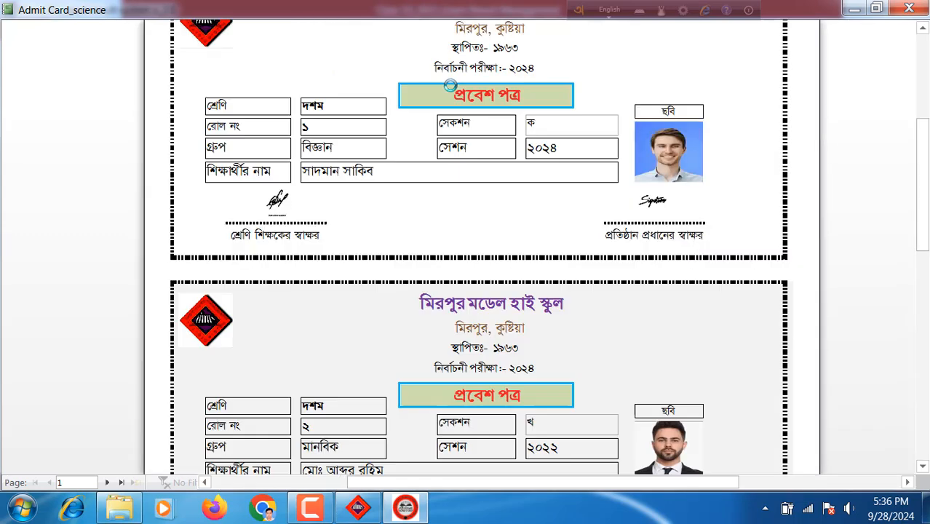
{"action": "left_click", "coordinate": [464, 74]}
{"action": "left_click", "coordinate": [471, 82]}
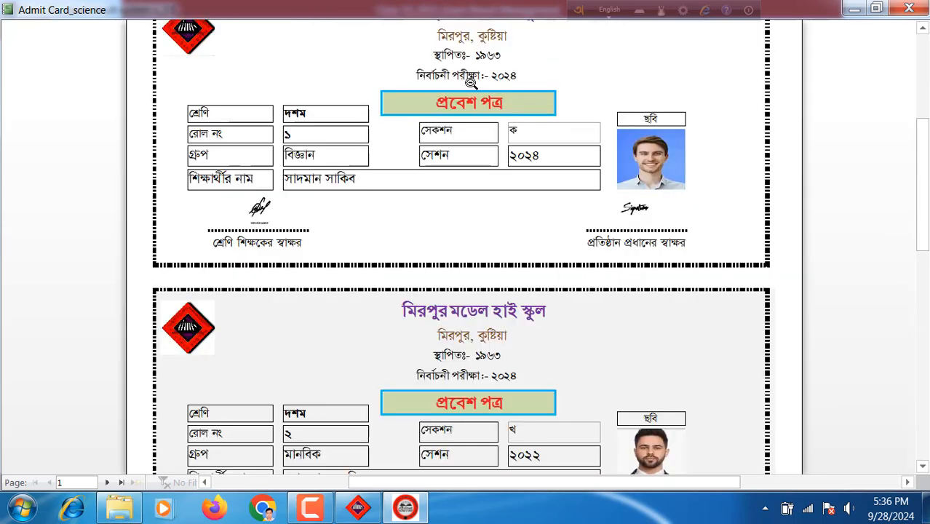
{"action": "scroll", "coordinate": [470, 83], "scroll_direction": "up", "scroll_amount": 3}
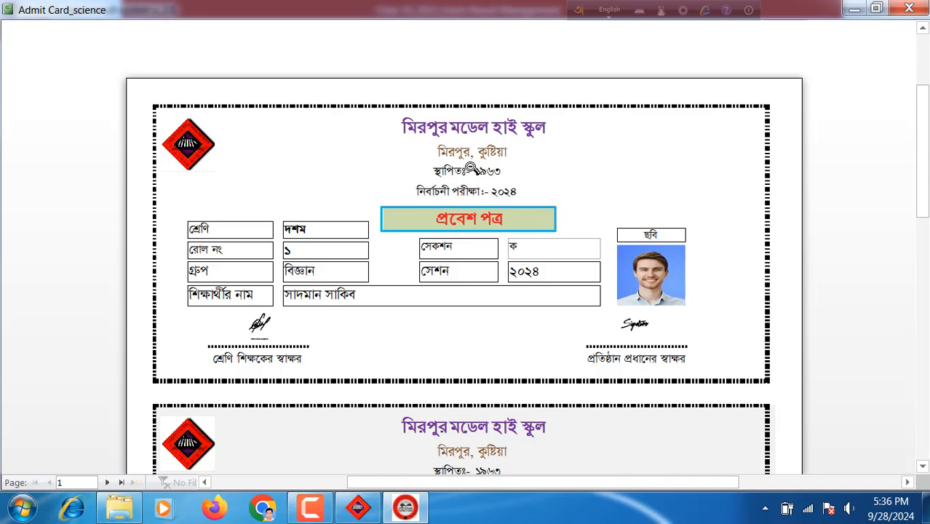
{"action": "scroll", "coordinate": [480, 173], "scroll_direction": "down", "scroll_amount": 5}
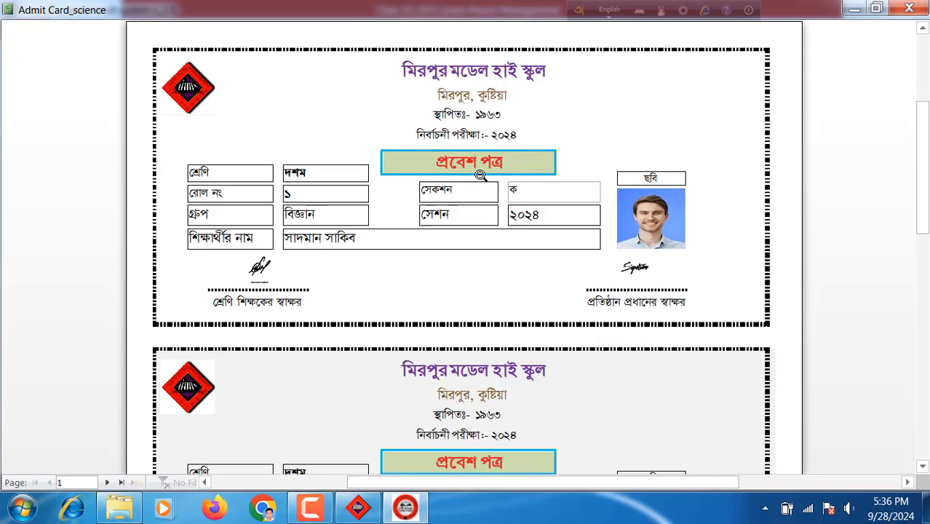
{"action": "scroll", "coordinate": [480, 176], "scroll_direction": "down", "scroll_amount": 1}
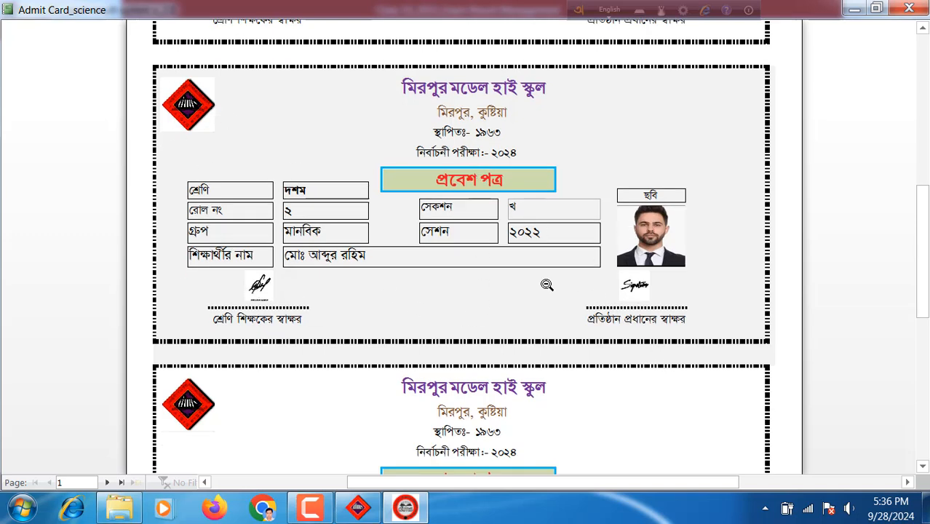
{"action": "scroll", "coordinate": [357, 290], "scroll_direction": "down", "scroll_amount": 6}
{"action": "scroll", "coordinate": [407, 245], "scroll_direction": "down", "scroll_amount": 1}
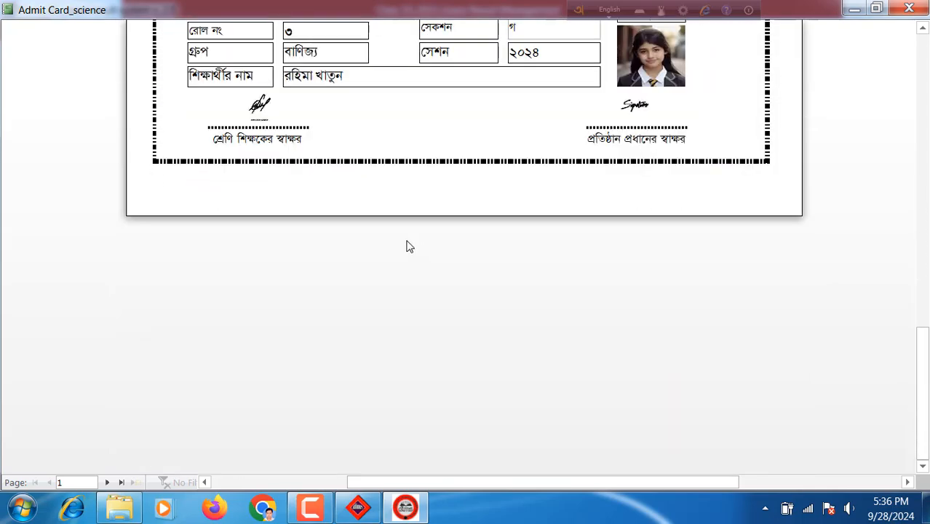
{"action": "scroll", "coordinate": [436, 258], "scroll_direction": "up", "scroll_amount": 10}
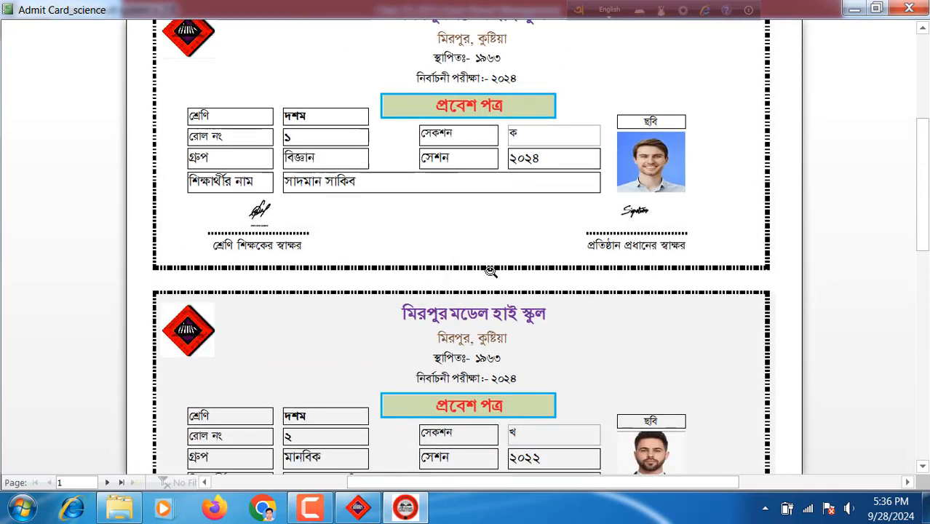
{"action": "left_click", "coordinate": [909, 8]}
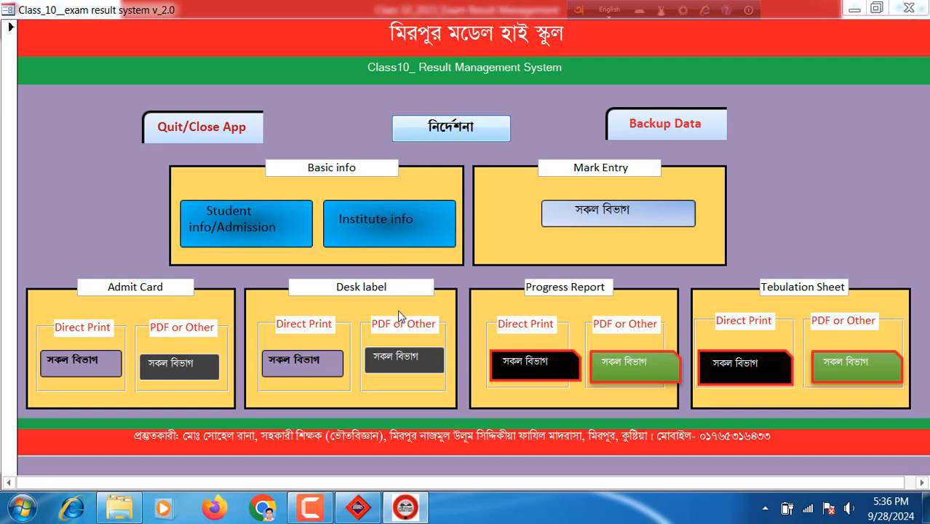
Preview the all-group desk labels without printing, zoom in on rolls 1–3, then close the preview
{"action": "left_click", "coordinate": [292, 366]}
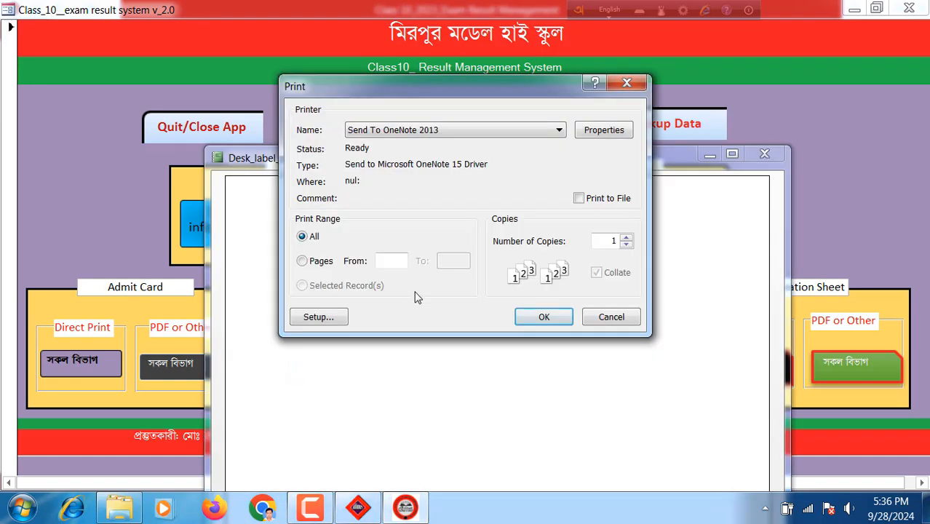
{"action": "left_click", "coordinate": [609, 316]}
{"action": "left_click", "coordinate": [731, 154]}
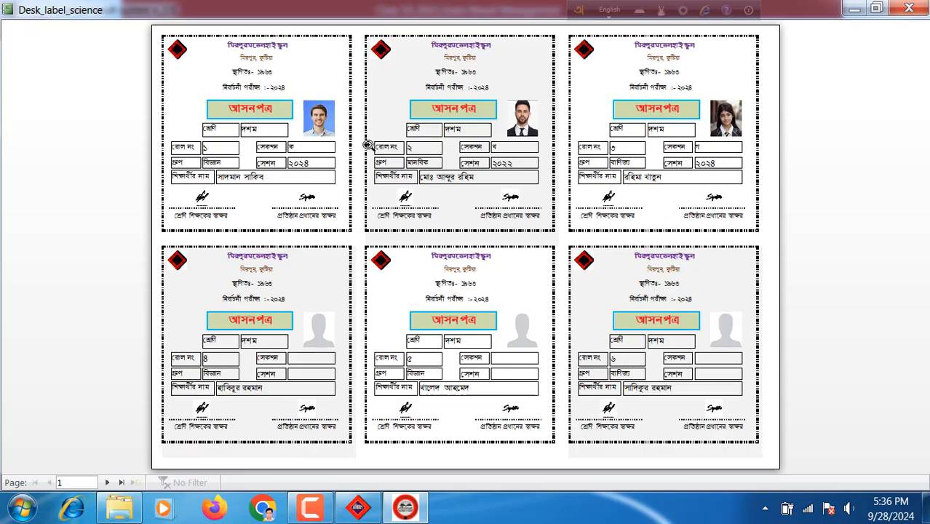
{"action": "left_click", "coordinate": [251, 109]}
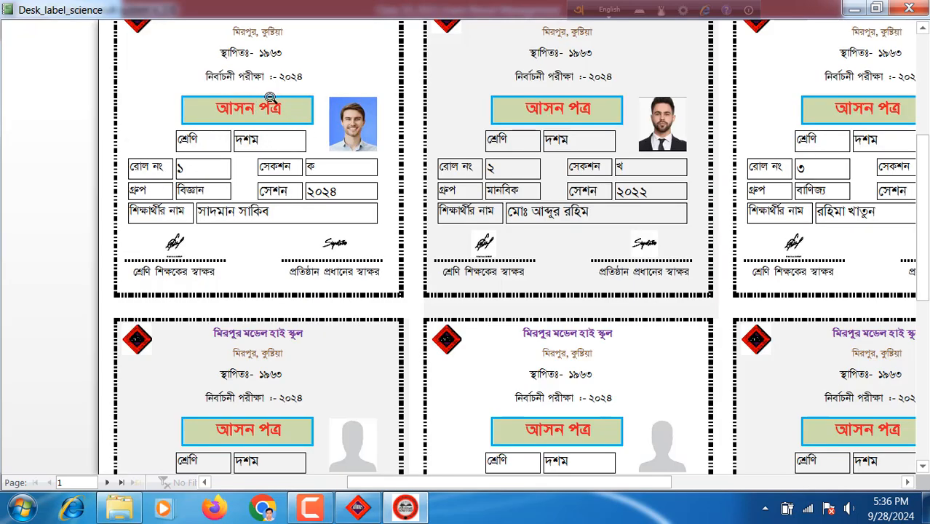
{"action": "scroll", "coordinate": [269, 97], "scroll_direction": "up", "scroll_amount": 1}
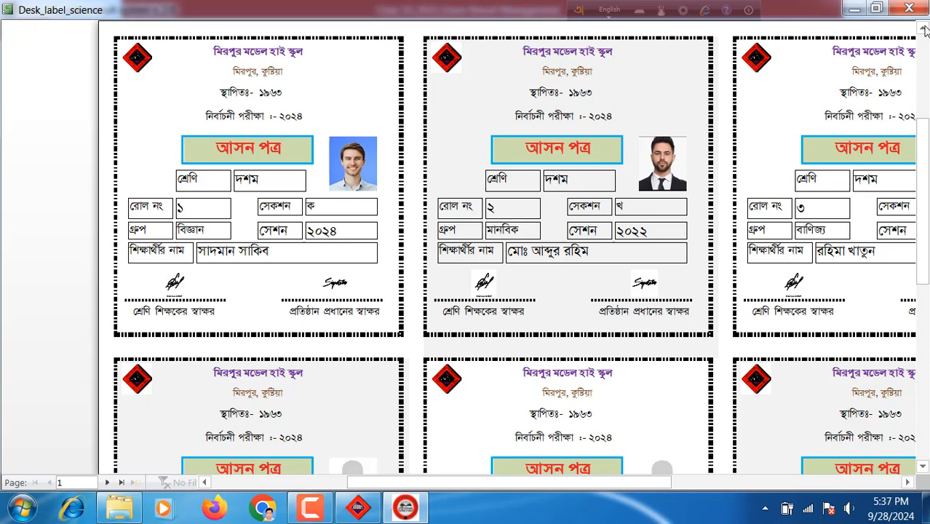
{"action": "left_click", "coordinate": [909, 8]}
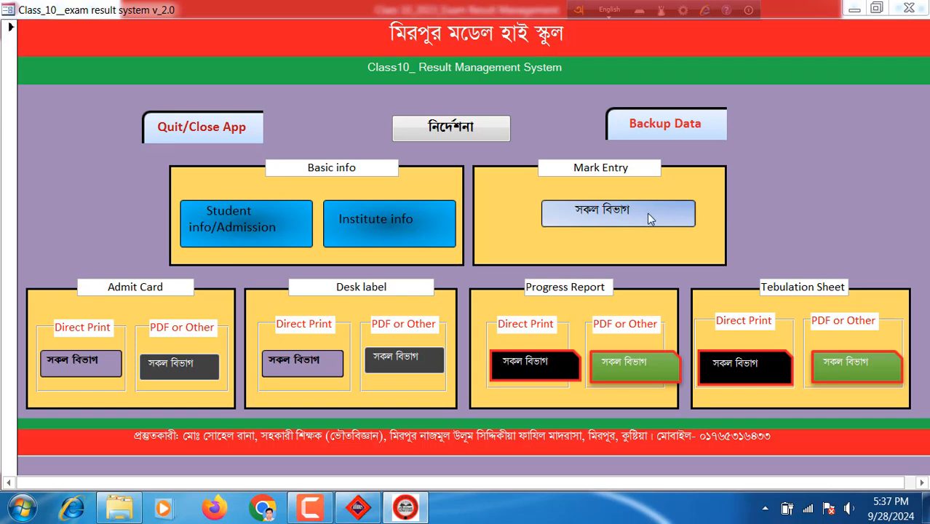
Open the all-group mark entry form and give a new row class দশম and roll 8
{"action": "left_click", "coordinate": [602, 218]}
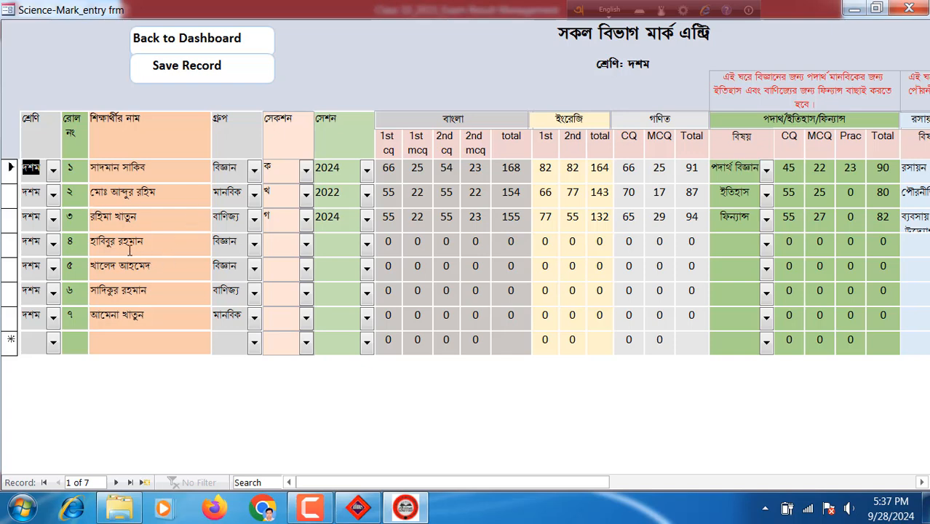
{"action": "left_click", "coordinate": [51, 344]}
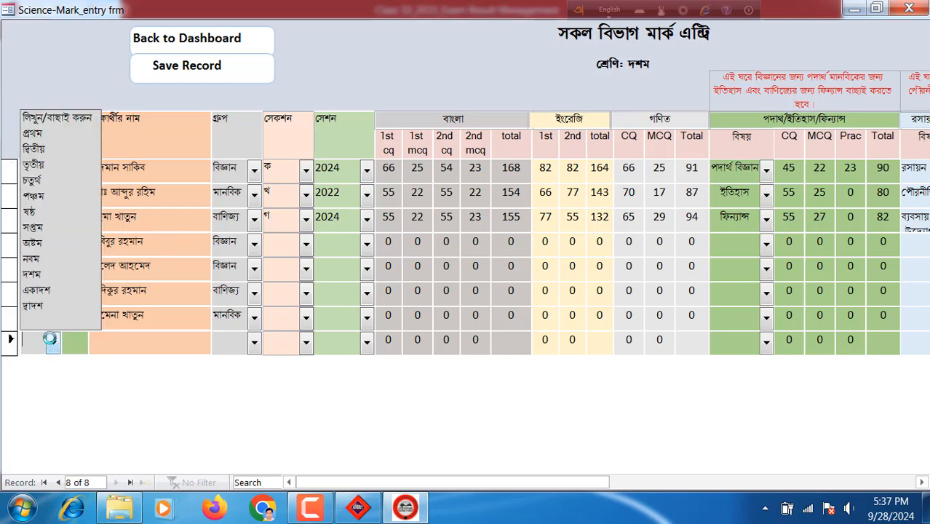
{"action": "left_click", "coordinate": [45, 275]}
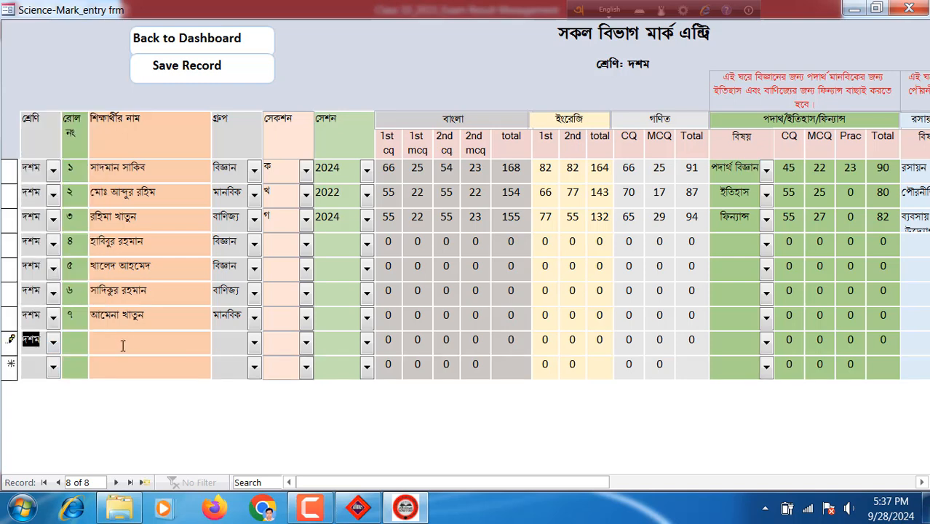
{"action": "left_click", "coordinate": [74, 346]}
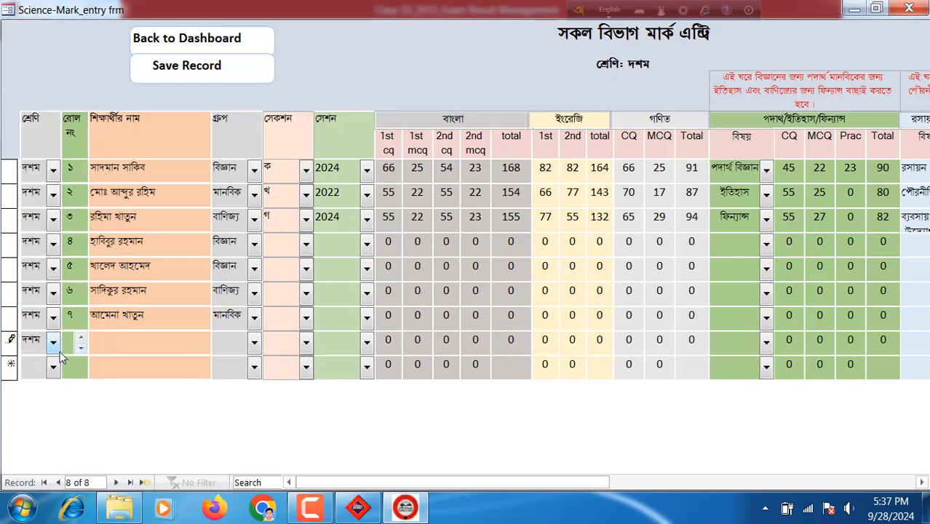
{"action": "type", "text": "8"}
Enter the new student's name in Bangla and set their group to মানবিক
{"action": "left_click", "coordinate": [127, 347]}
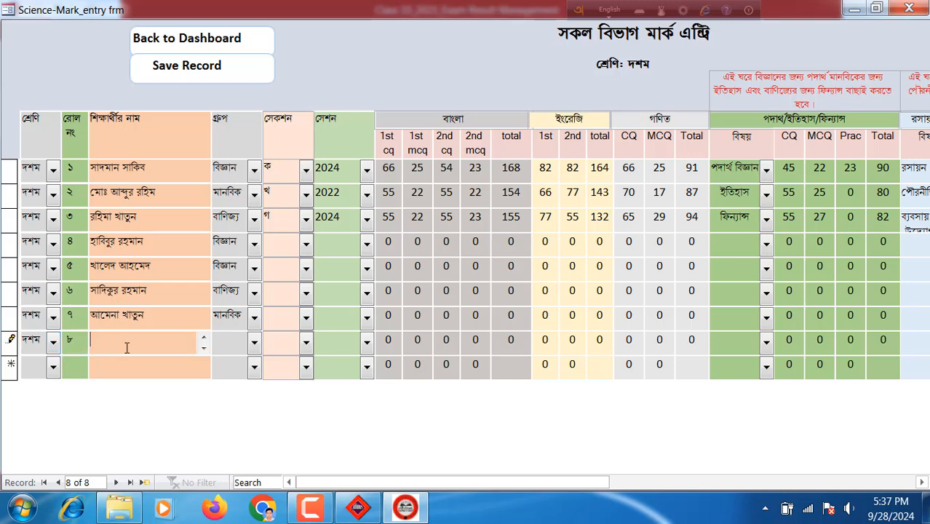
{"action": "key", "text": "BackSpace"}
{"action": "key", "text": "F12"}
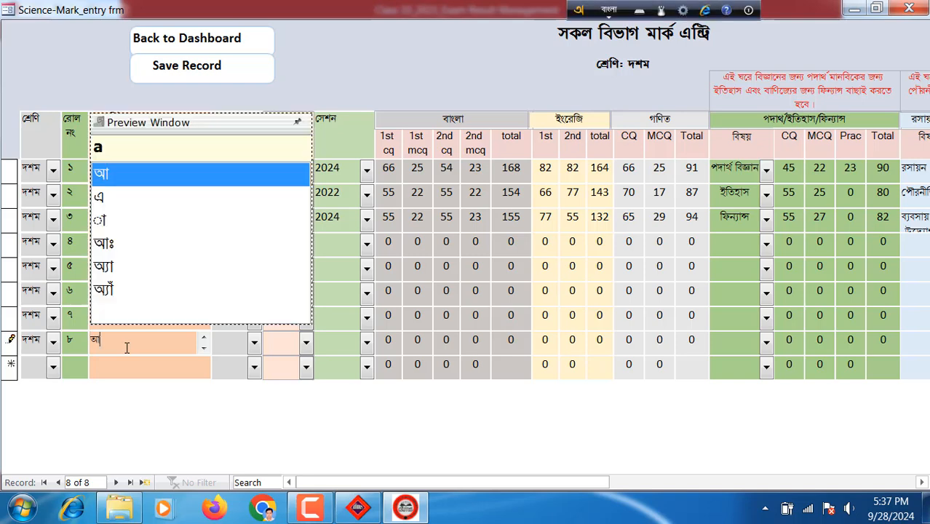
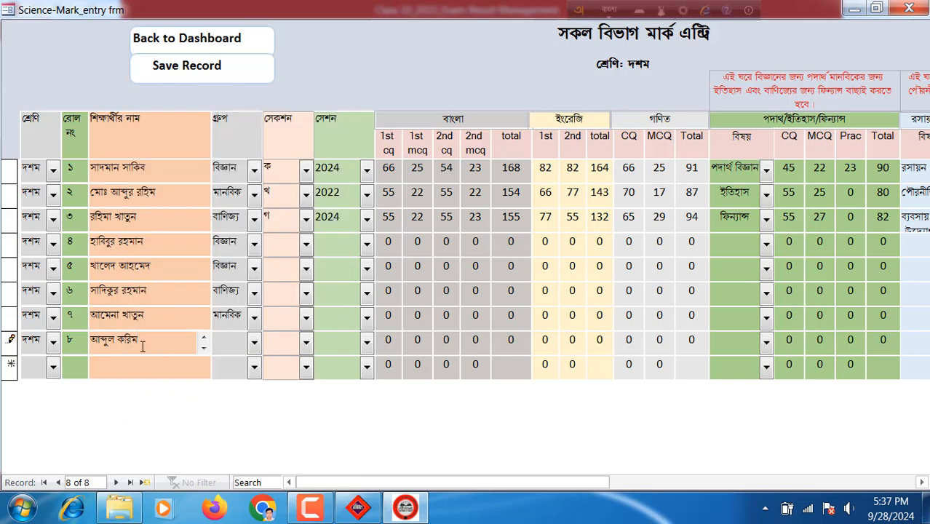
{"action": "left_click", "coordinate": [254, 342]}
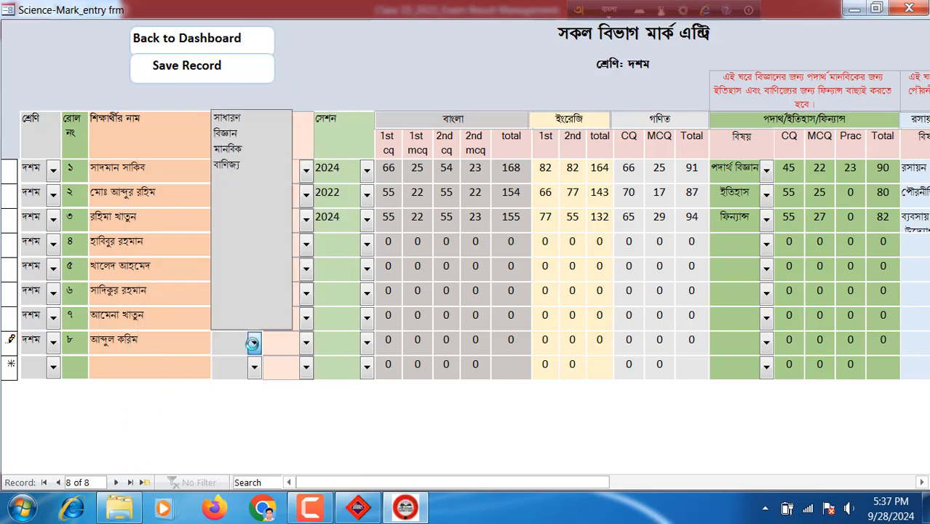
{"action": "left_click", "coordinate": [243, 150]}
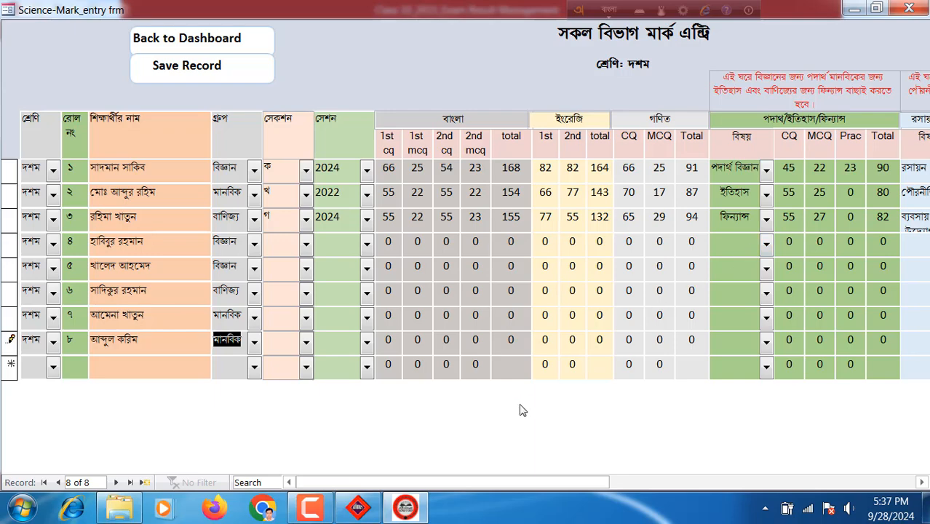
Review roll 1's Bangla CQ and MCQ marks and their total of 168
{"action": "left_click_drag", "start_coordinate": [378, 481], "coordinate": [328, 485]}
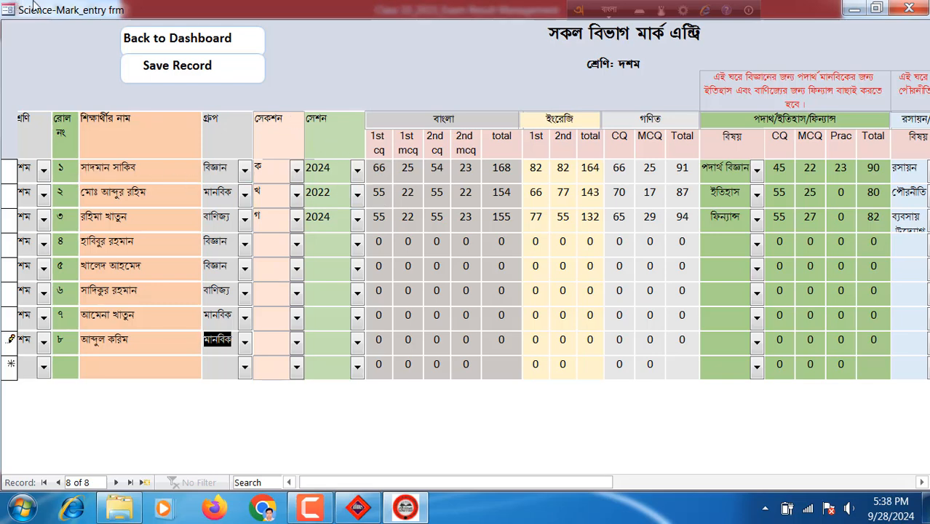
{"action": "left_click", "coordinate": [385, 168]}
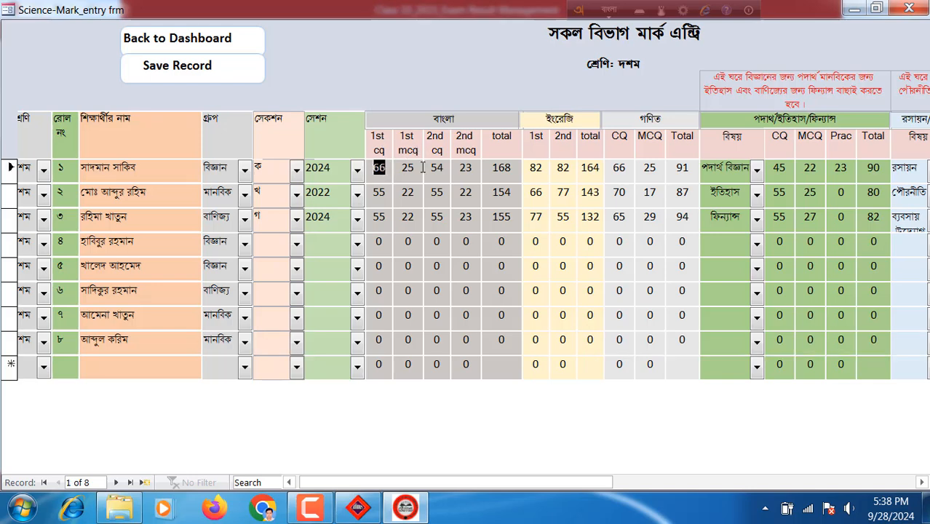
{"action": "left_click", "coordinate": [415, 169]}
{"action": "left_click", "coordinate": [444, 169]}
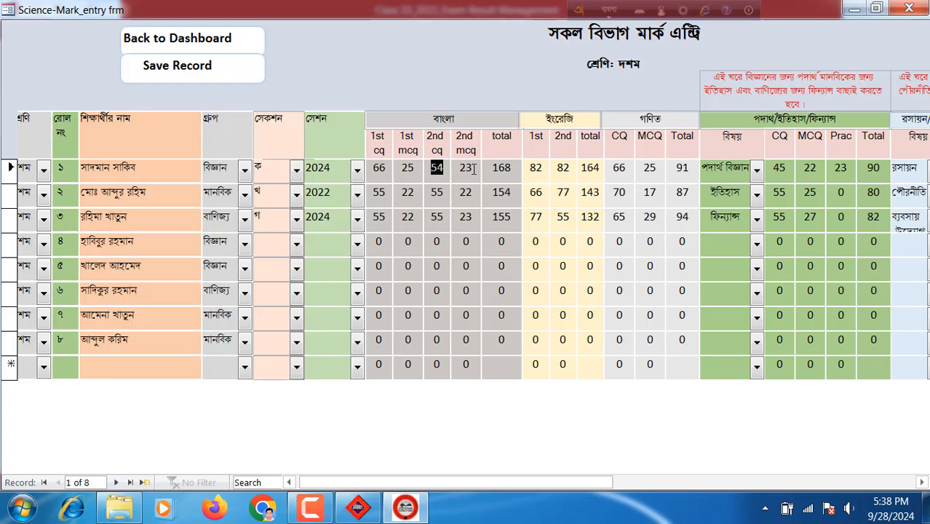
{"action": "left_click", "coordinate": [460, 170]}
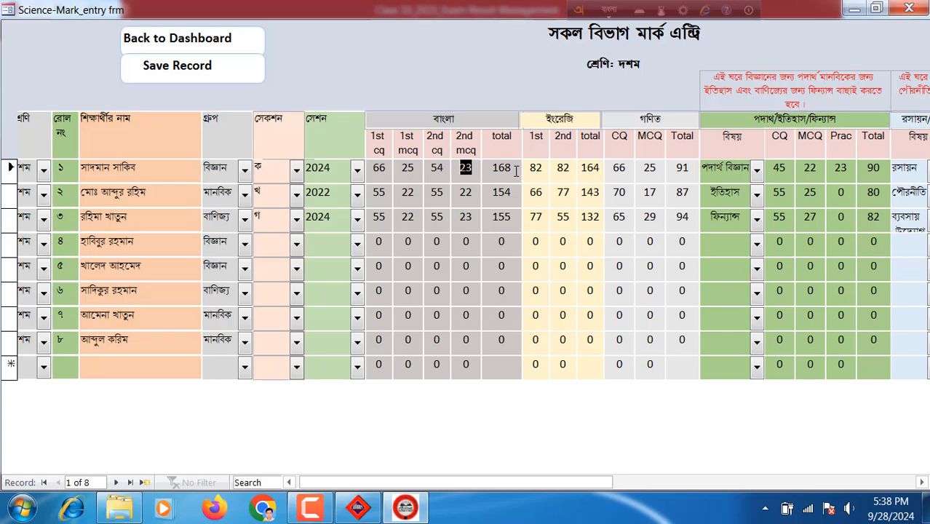
{"action": "left_click", "coordinate": [483, 169]}
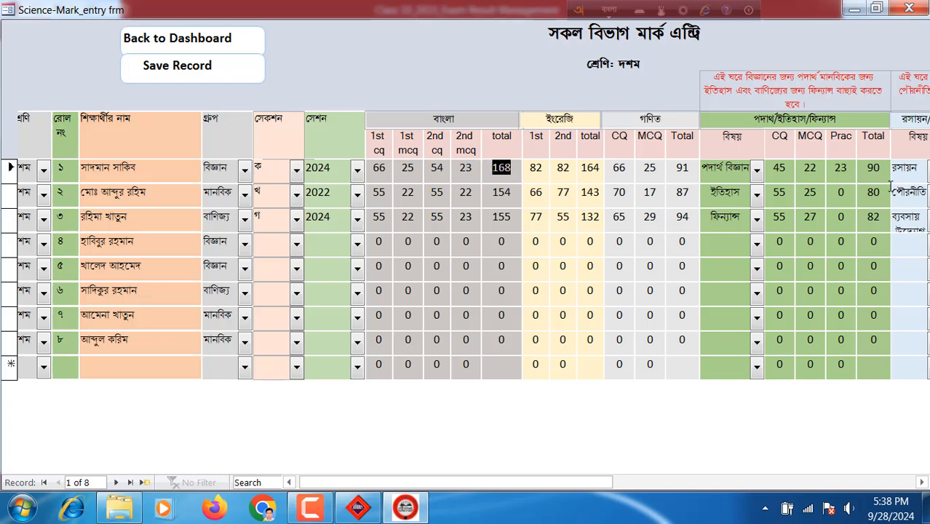
{"action": "left_click_drag", "start_coordinate": [437, 485], "coordinate": [731, 495]}
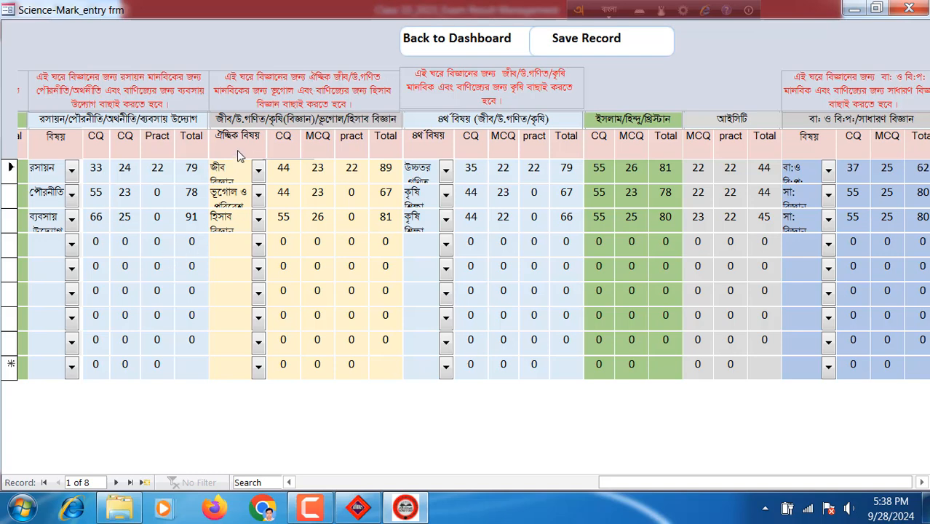
Inspect roll 1's optional, main and fourth subject lists unchanged, then return to the dashboard
{"action": "left_click", "coordinate": [260, 173]}
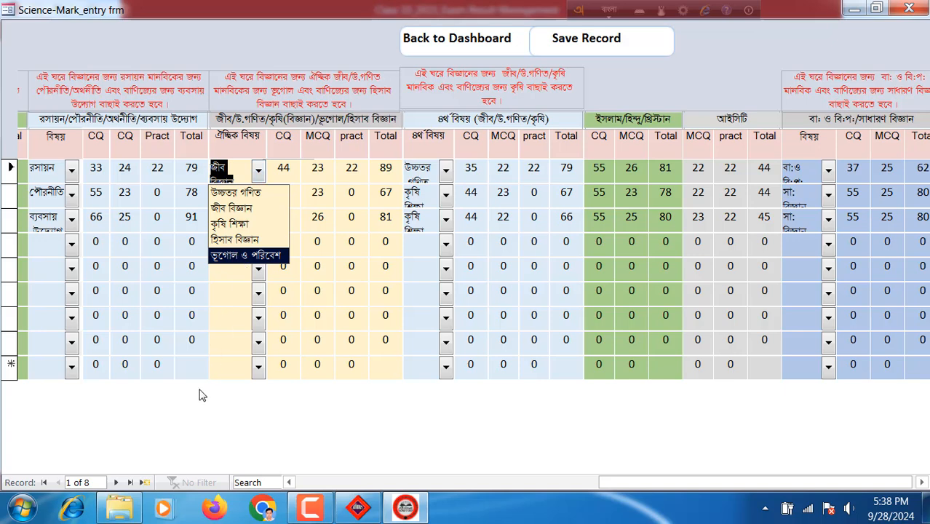
{"action": "left_click", "coordinate": [72, 170]}
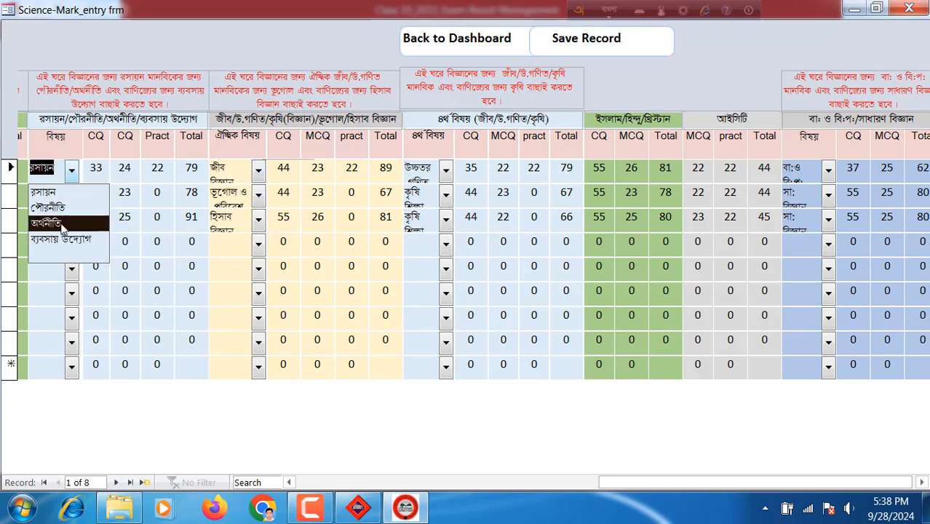
{"action": "left_click", "coordinate": [446, 169]}
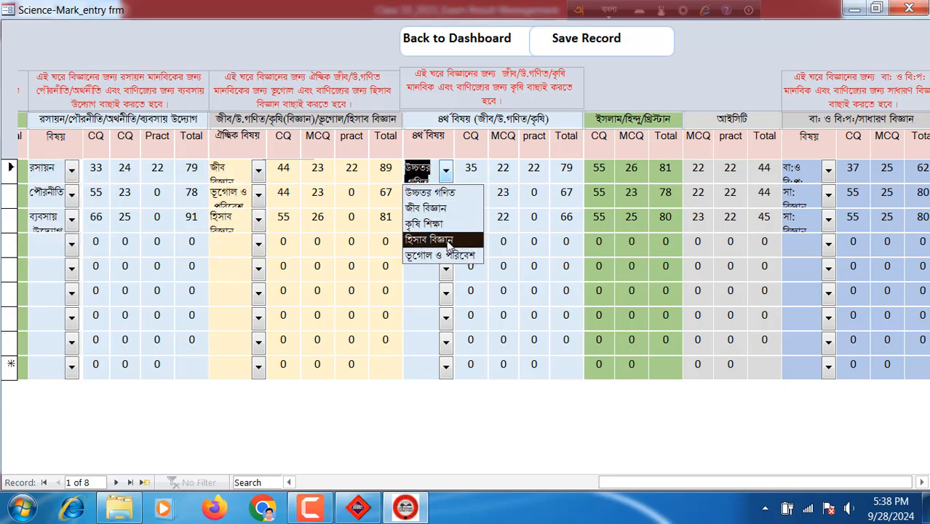
{"action": "key", "text": "Escape"}
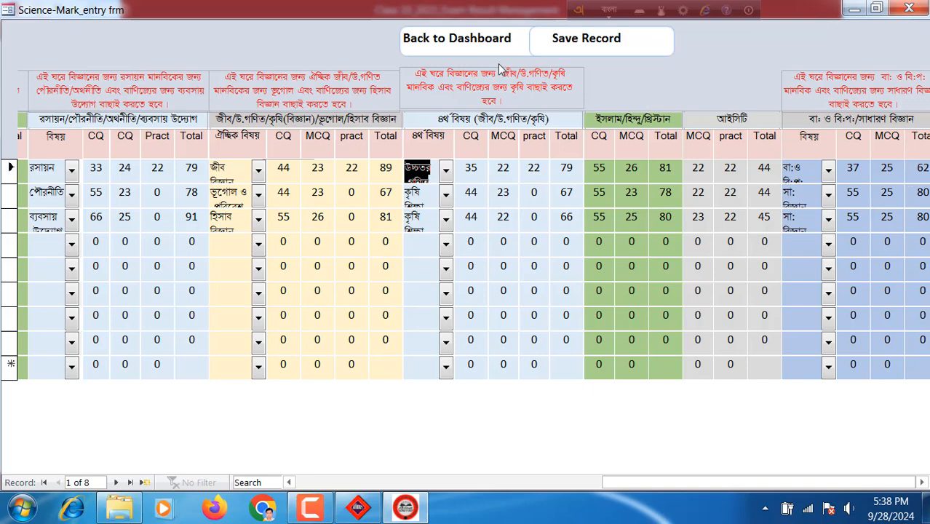
{"action": "left_click", "coordinate": [457, 40]}
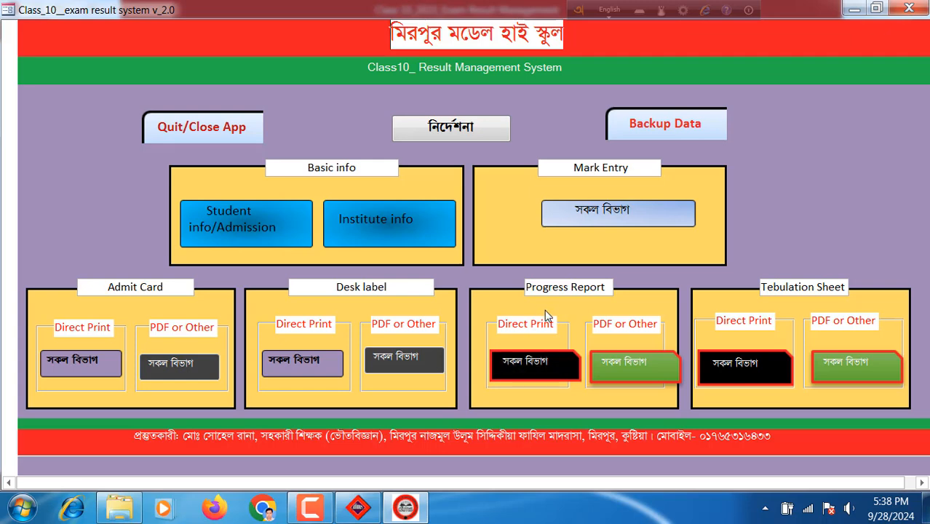
Preview the all-group progress report without printing, maximized and zoomed in
{"action": "left_click", "coordinate": [526, 362]}
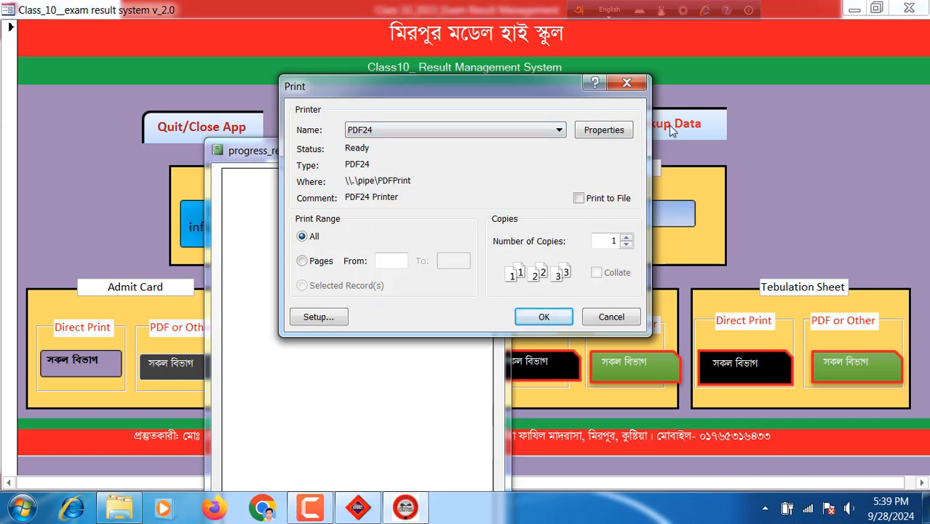
{"action": "left_click", "coordinate": [627, 84]}
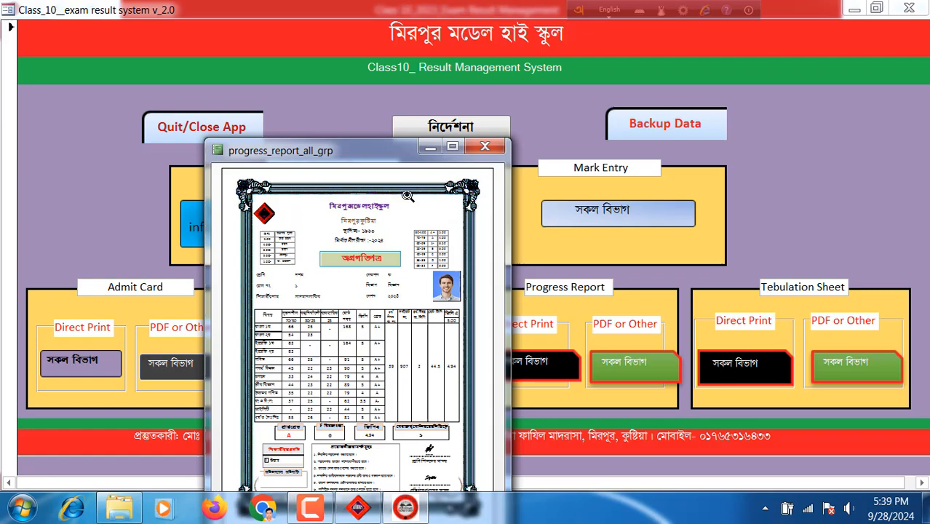
{"action": "left_click", "coordinate": [452, 148]}
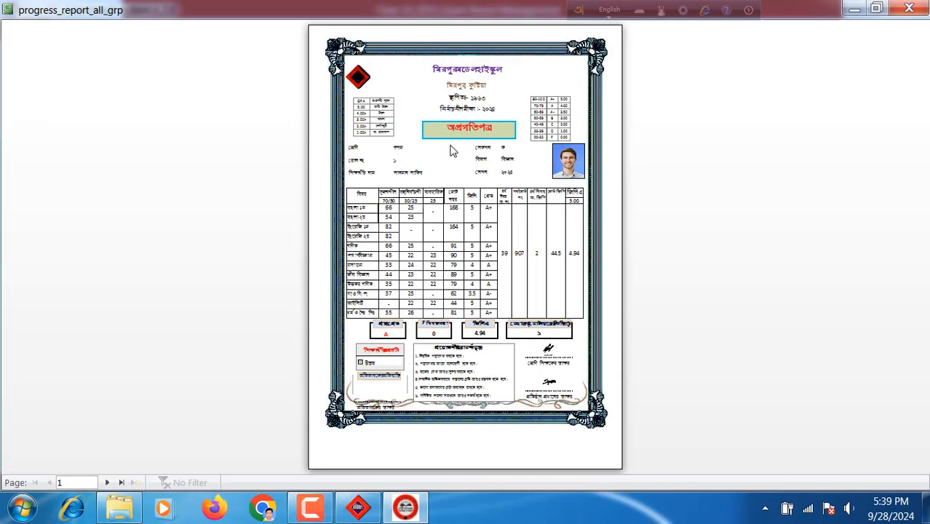
{"action": "left_click", "coordinate": [439, 112]}
Scroll through roll 1's report (total 907, GPA 4.94, rank 1) to the signatures and back
{"action": "scroll", "coordinate": [484, 198], "scroll_direction": "up", "scroll_amount": 3}
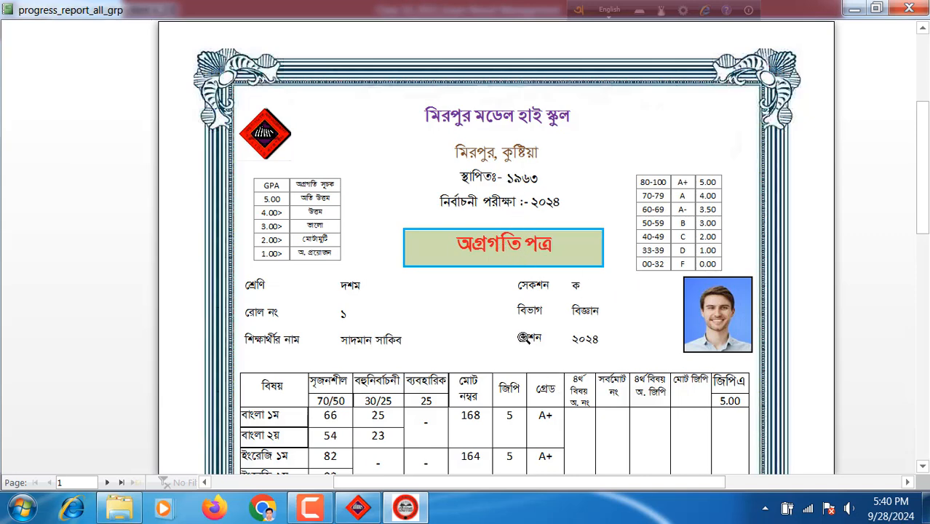
{"action": "scroll", "coordinate": [524, 337], "scroll_direction": "down", "scroll_amount": 3}
{"action": "scroll", "coordinate": [515, 334], "scroll_direction": "down", "scroll_amount": 1}
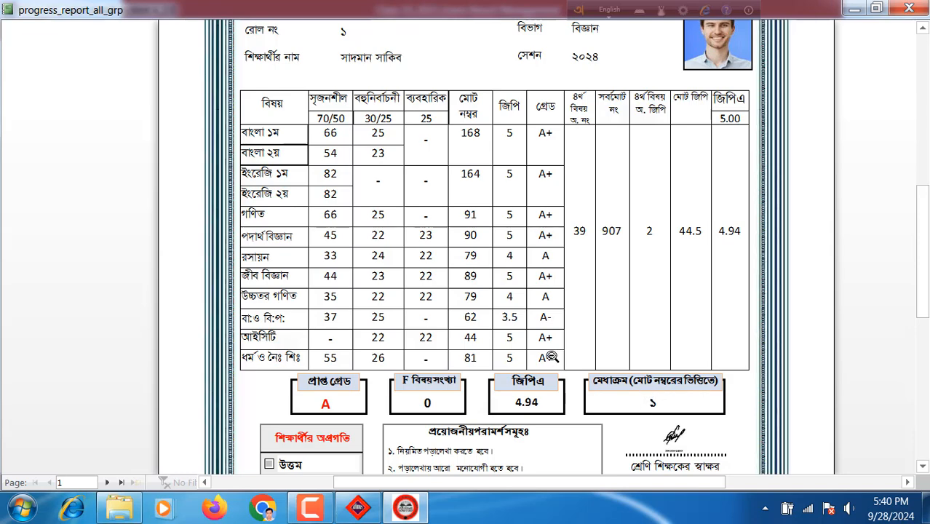
{"action": "scroll", "coordinate": [552, 357], "scroll_direction": "down", "scroll_amount": 5}
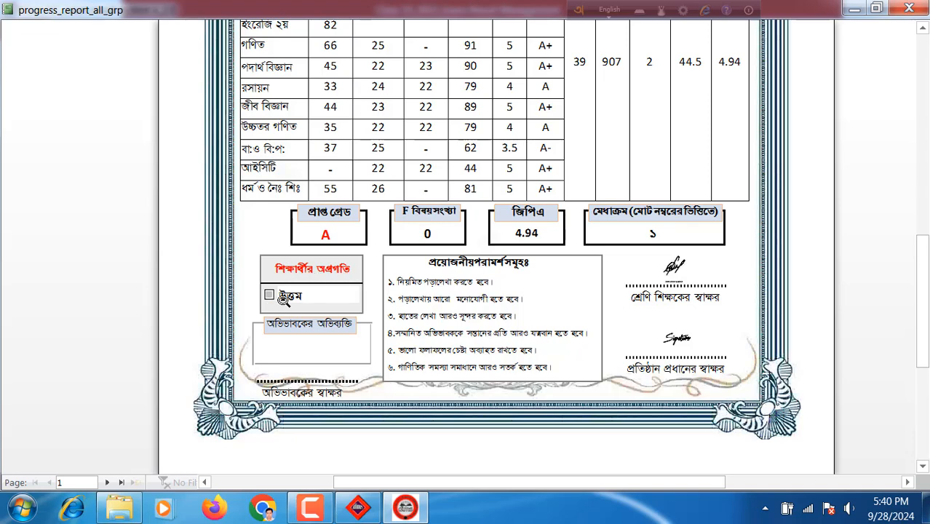
{"action": "scroll", "coordinate": [308, 251], "scroll_direction": "up", "scroll_amount": 2}
{"action": "scroll", "coordinate": [308, 250], "scroll_direction": "up", "scroll_amount": 8}
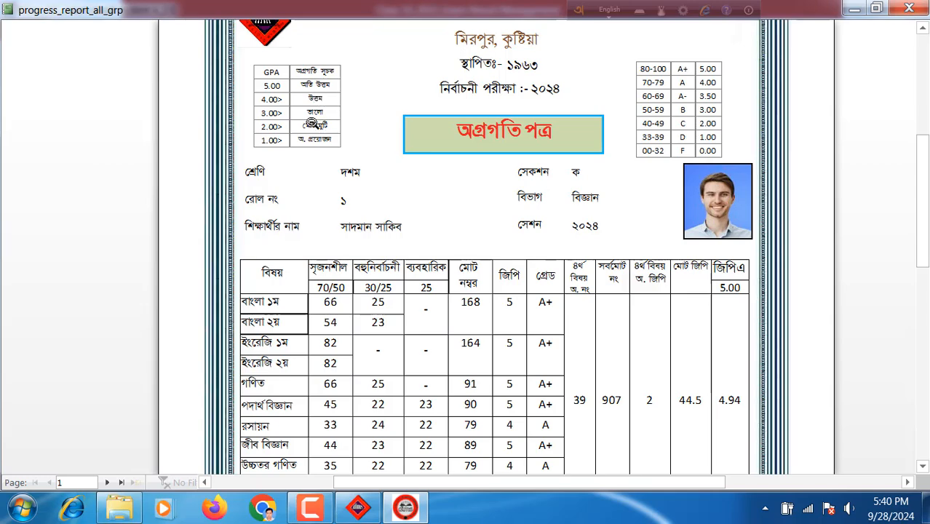
{"action": "scroll", "coordinate": [334, 284], "scroll_direction": "down", "scroll_amount": 10}
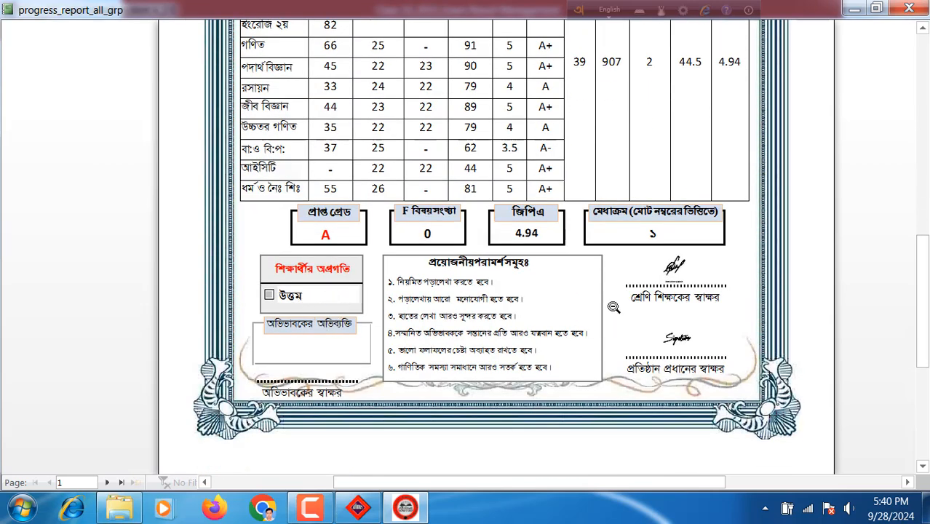
{"action": "scroll", "coordinate": [595, 283], "scroll_direction": "up", "scroll_amount": 10}
{"action": "scroll", "coordinate": [908, 40], "scroll_direction": "up", "scroll_amount": 4}
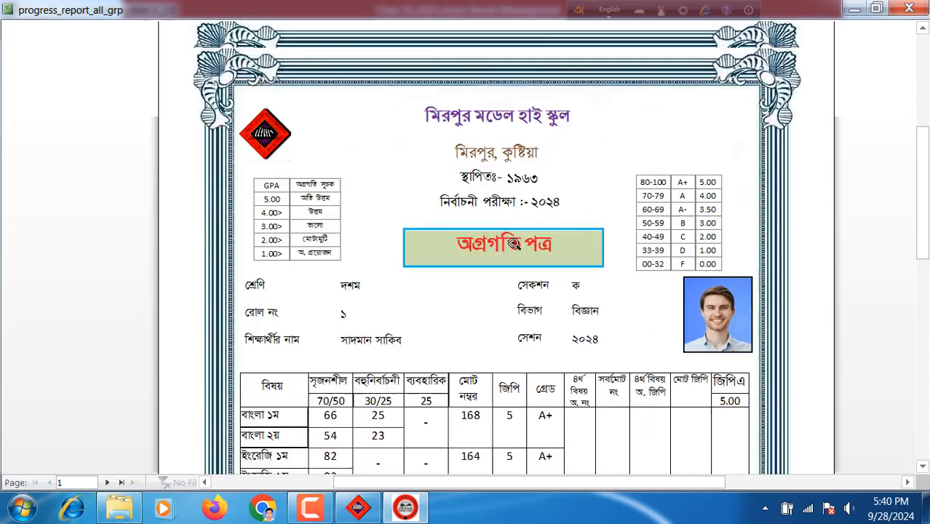
Close the progress report and open the tabulation sheet preview via Direct Print, cancelling printing
{"action": "left_click", "coordinate": [908, 8]}
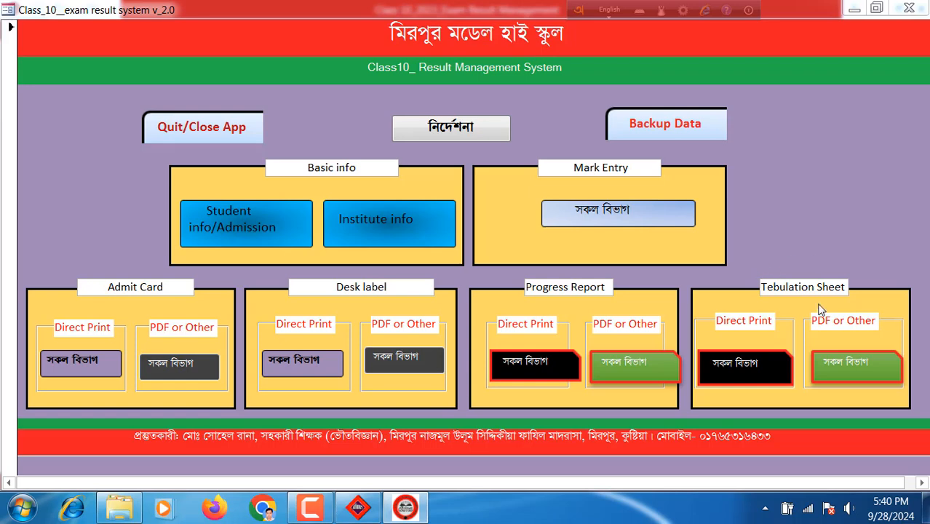
{"action": "left_click", "coordinate": [736, 366]}
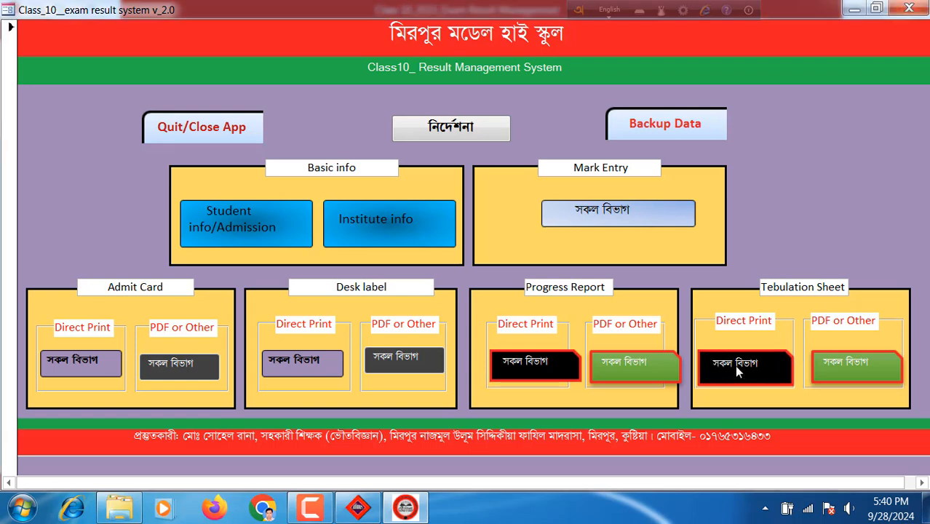
{"action": "left_click", "coordinate": [309, 508]}
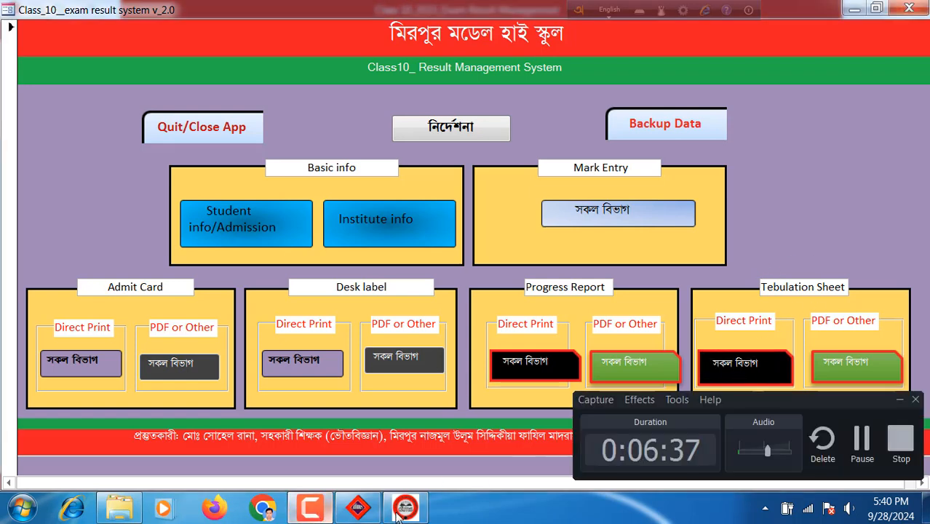
{"action": "left_click", "coordinate": [861, 439]}
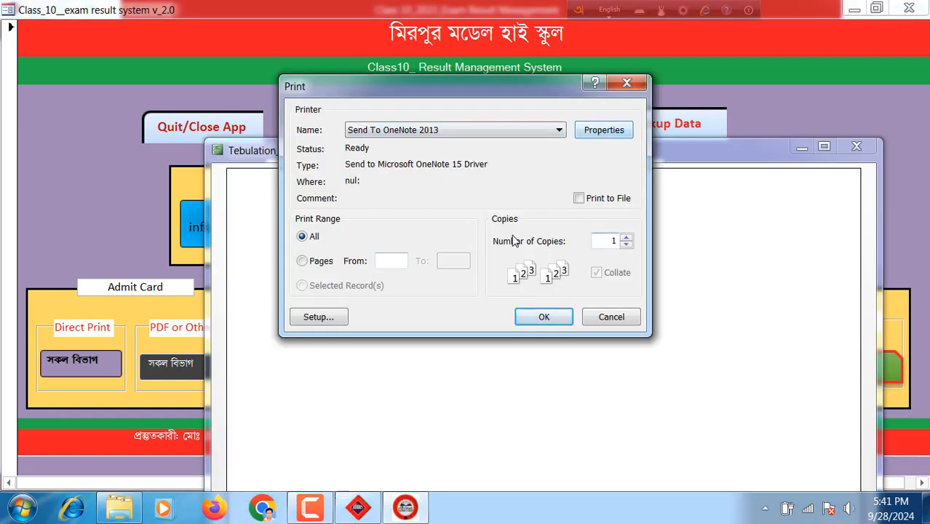
{"action": "left_click", "coordinate": [627, 81]}
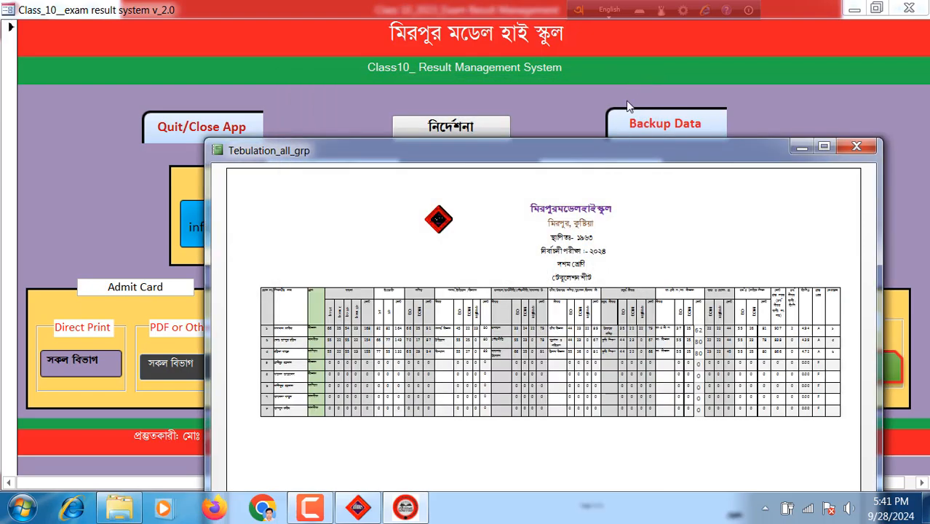
Maximize and zoom the Tebulation_all_grp sheet, scan totals 907, 838 and 866, then close it
{"action": "left_click", "coordinate": [823, 147]}
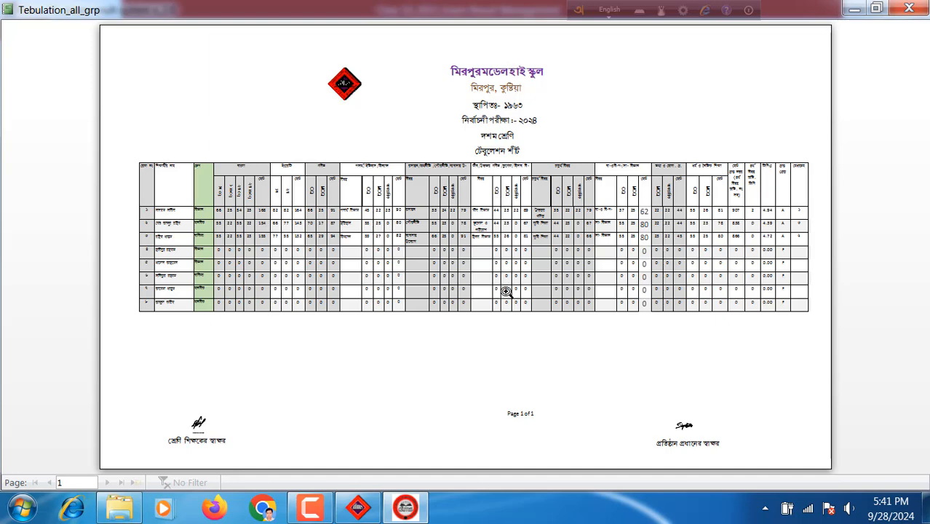
{"action": "left_click", "coordinate": [456, 253]}
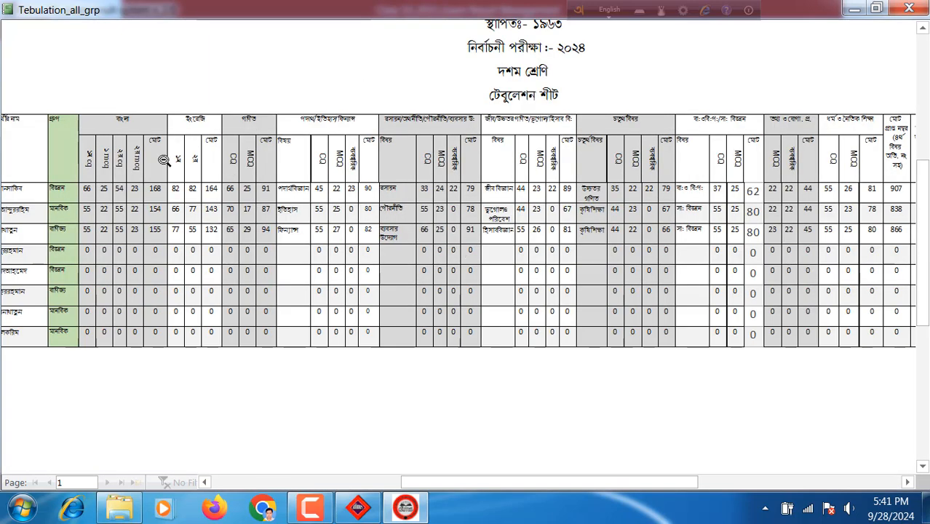
{"action": "scroll", "coordinate": [272, 400], "scroll_direction": "down", "scroll_amount": 3}
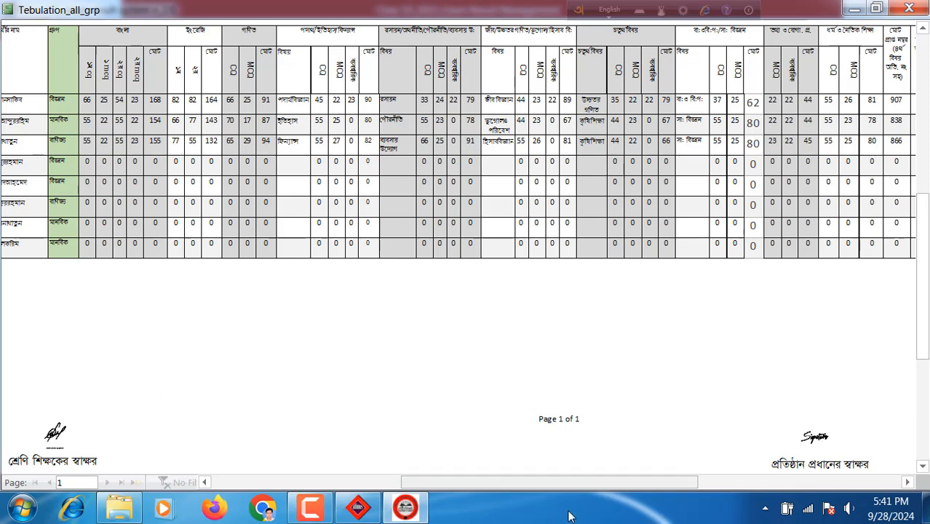
{"action": "scroll", "coordinate": [435, 291], "scroll_direction": "up", "scroll_amount": 4}
{"action": "left_click_drag", "start_coordinate": [510, 485], "coordinate": [374, 486]}
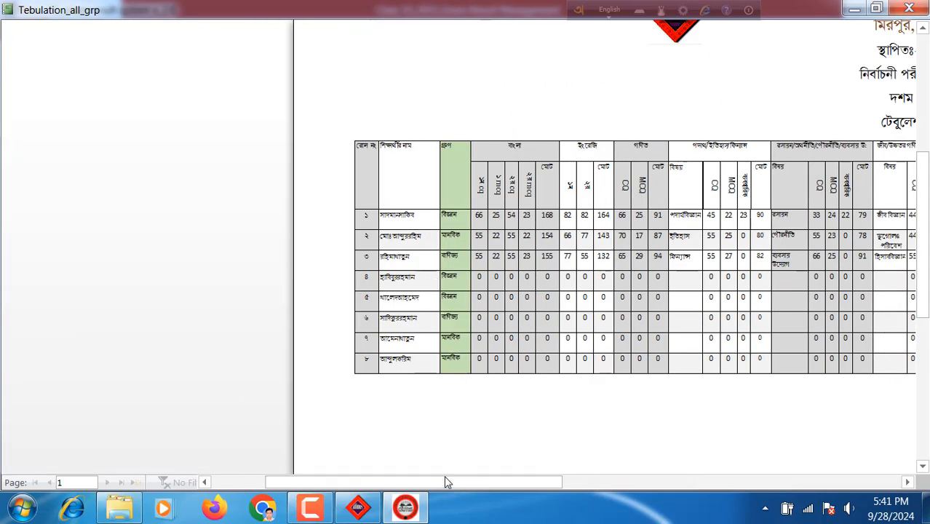
{"action": "left_click_drag", "start_coordinate": [448, 482], "coordinate": [489, 484]}
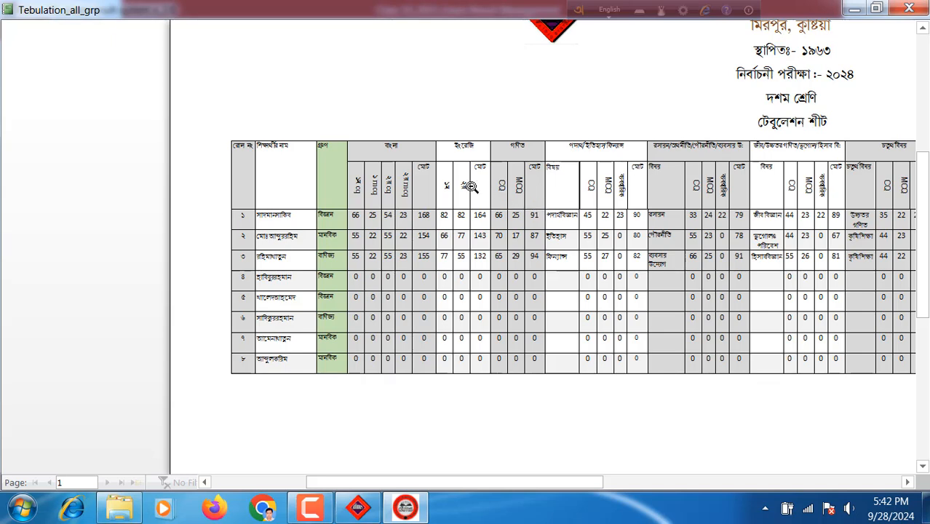
{"action": "left_click_drag", "start_coordinate": [500, 486], "coordinate": [693, 519]}
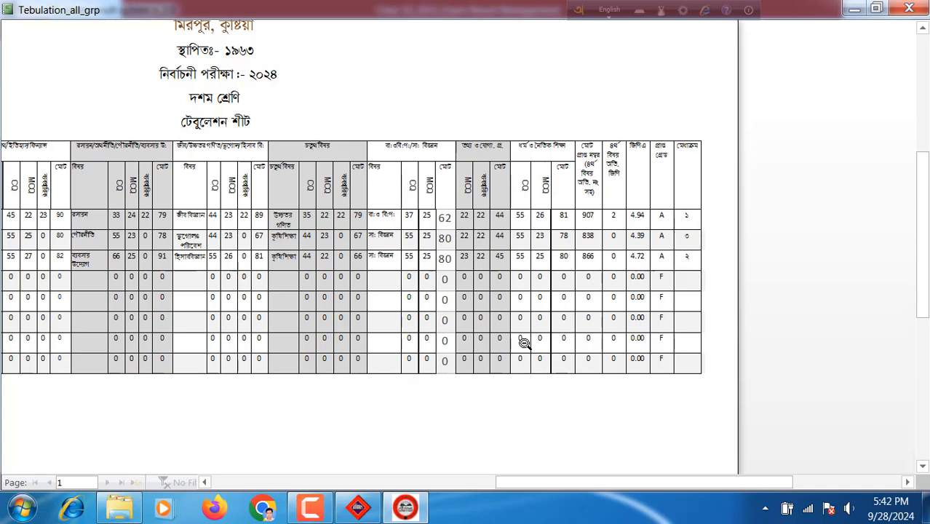
{"action": "left_click", "coordinate": [907, 7]}
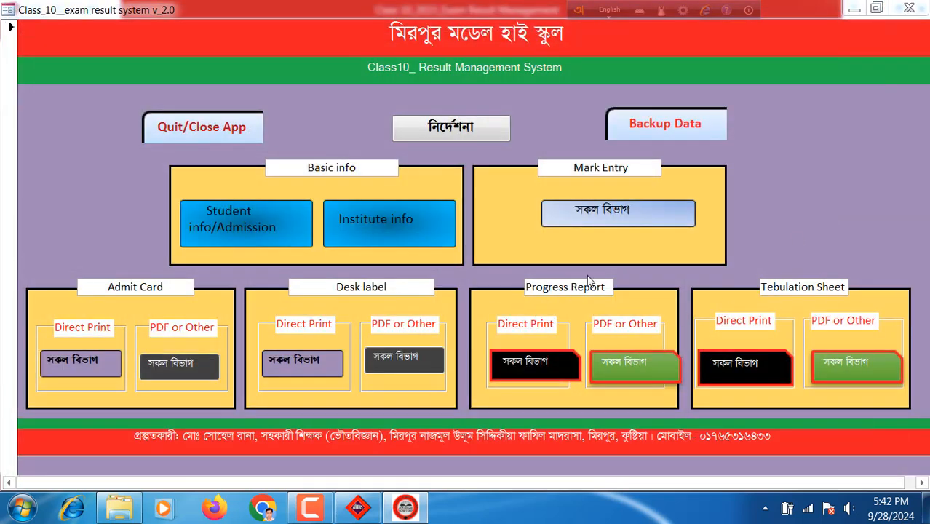
In the Class 6-9 system, briefly open the admission and institute forms, then open All_mark_entry
{"action": "left_click", "coordinate": [356, 509]}
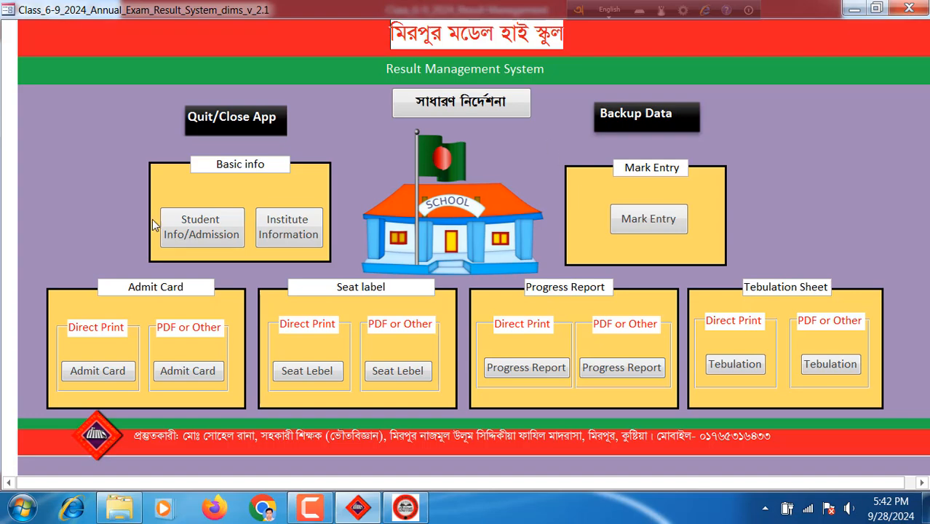
{"action": "left_click", "coordinate": [204, 230]}
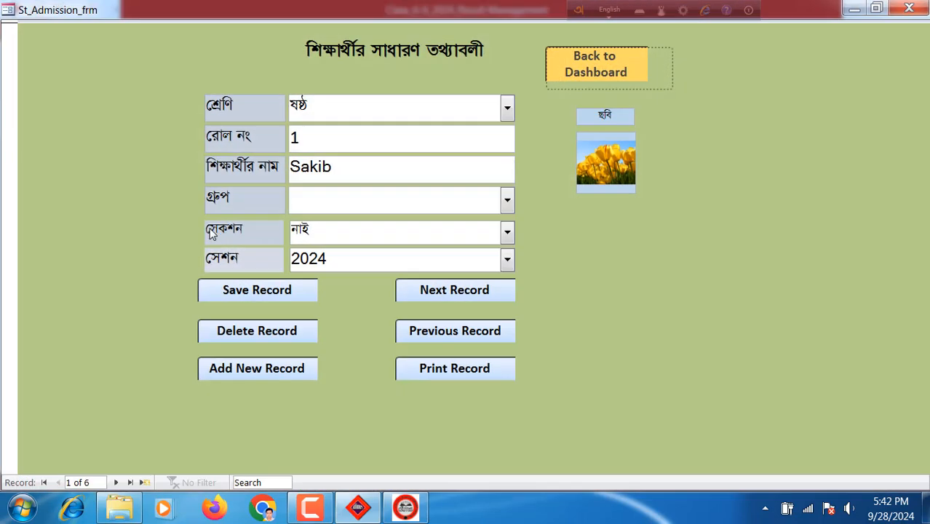
{"action": "left_click", "coordinate": [611, 86]}
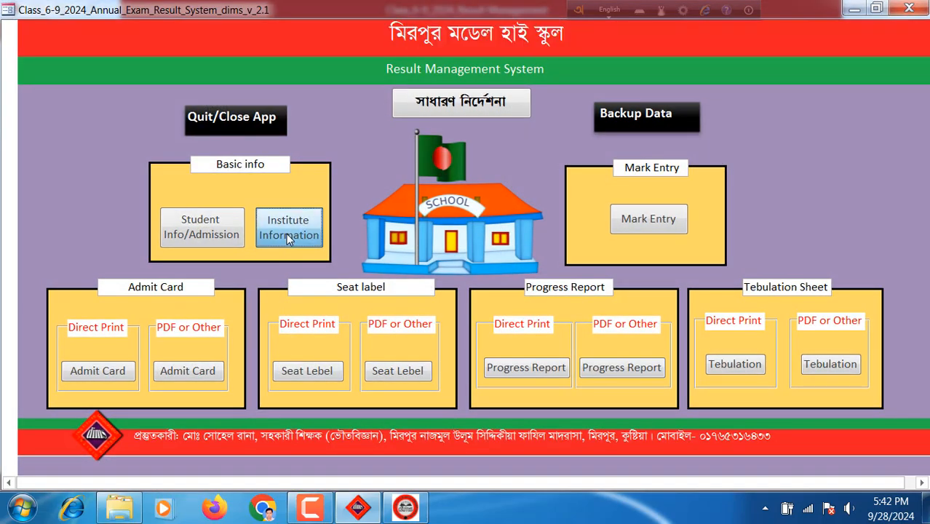
{"action": "left_click", "coordinate": [287, 227]}
{"action": "left_click", "coordinate": [769, 50]}
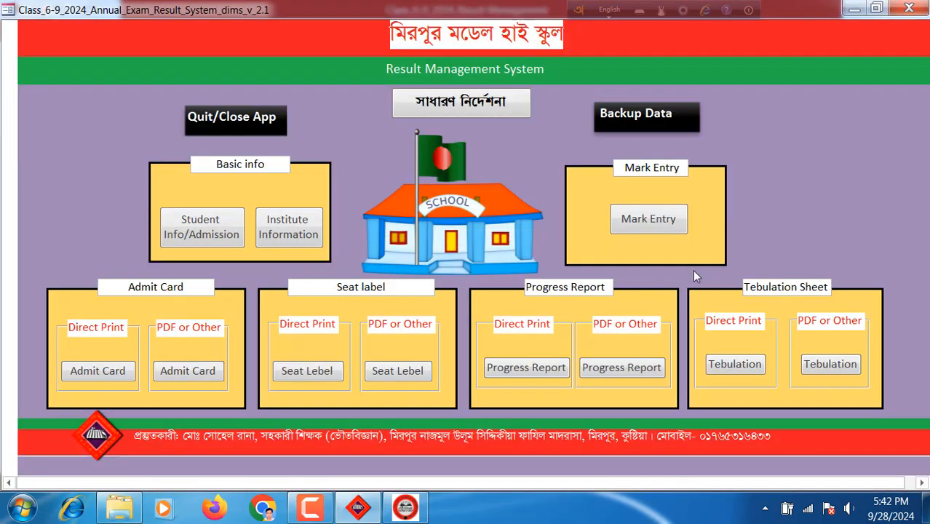
{"action": "left_click", "coordinate": [650, 222]}
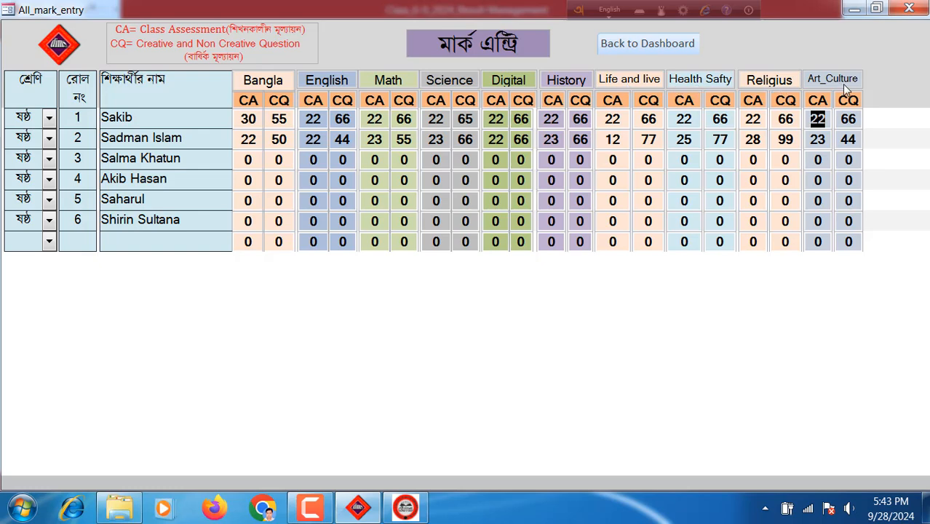
Select roll 1's Bangla CA and CQ marks, dismiss the colour-scheme prompt, and exit to the dashboard
{"action": "double_click", "coordinate": [256, 119]}
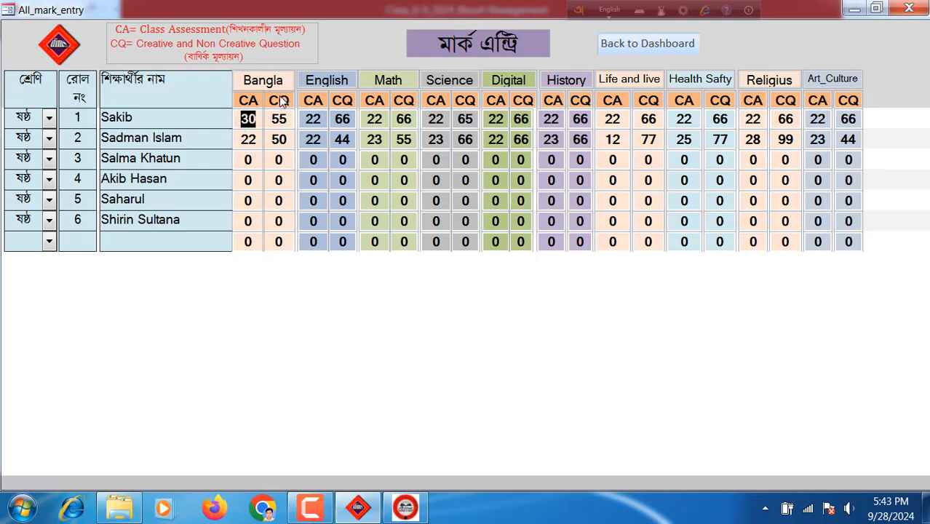
{"action": "double_click", "coordinate": [284, 119]}
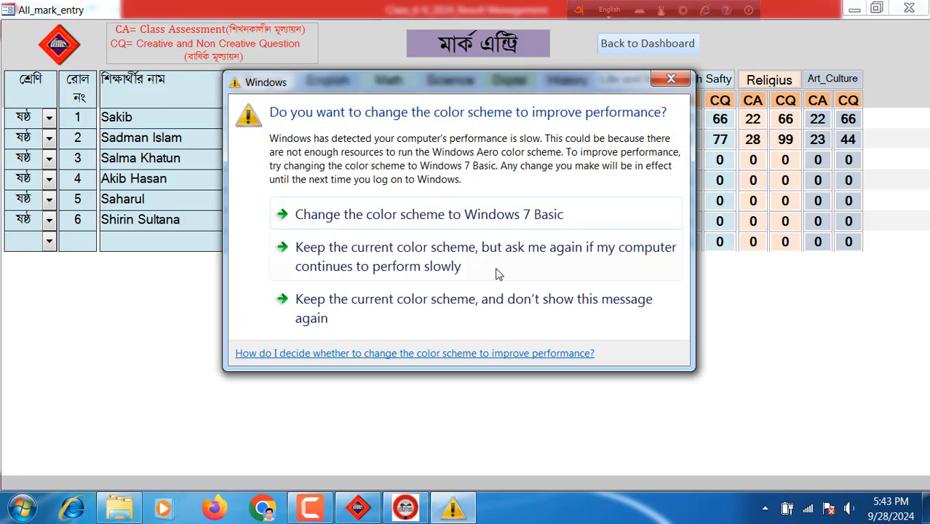
{"action": "left_click", "coordinate": [328, 307]}
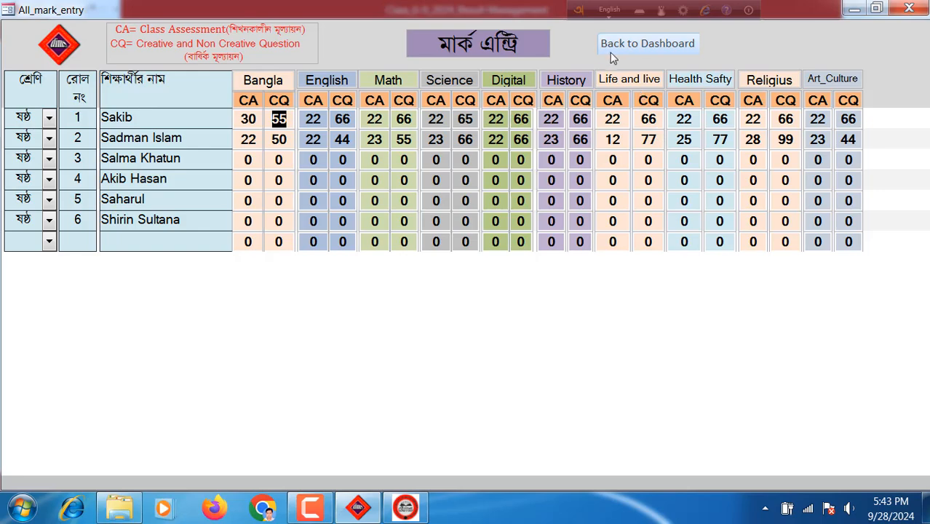
{"action": "left_click", "coordinate": [633, 44]}
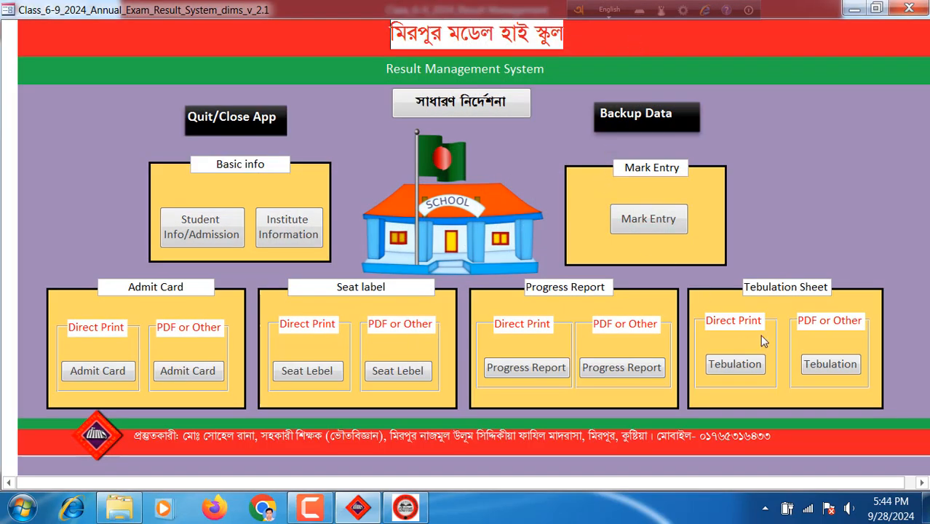
{"action": "left_click", "coordinate": [746, 364]}
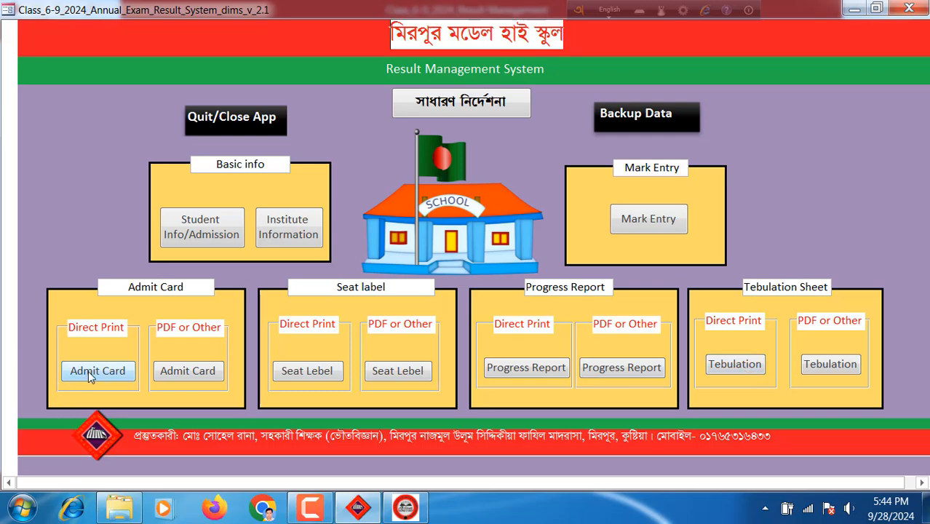